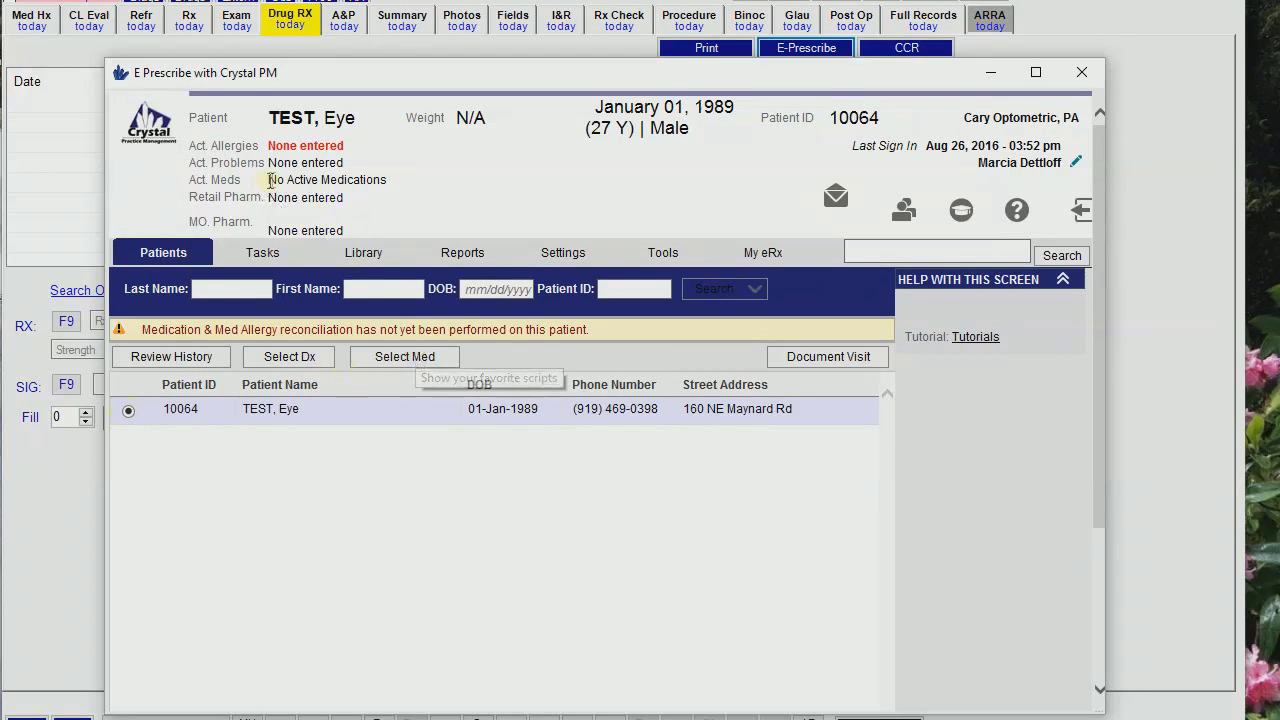
# - Open Pharmacy Search from the patient's empty Retail Pharm. field
pyautogui.click(322, 200)
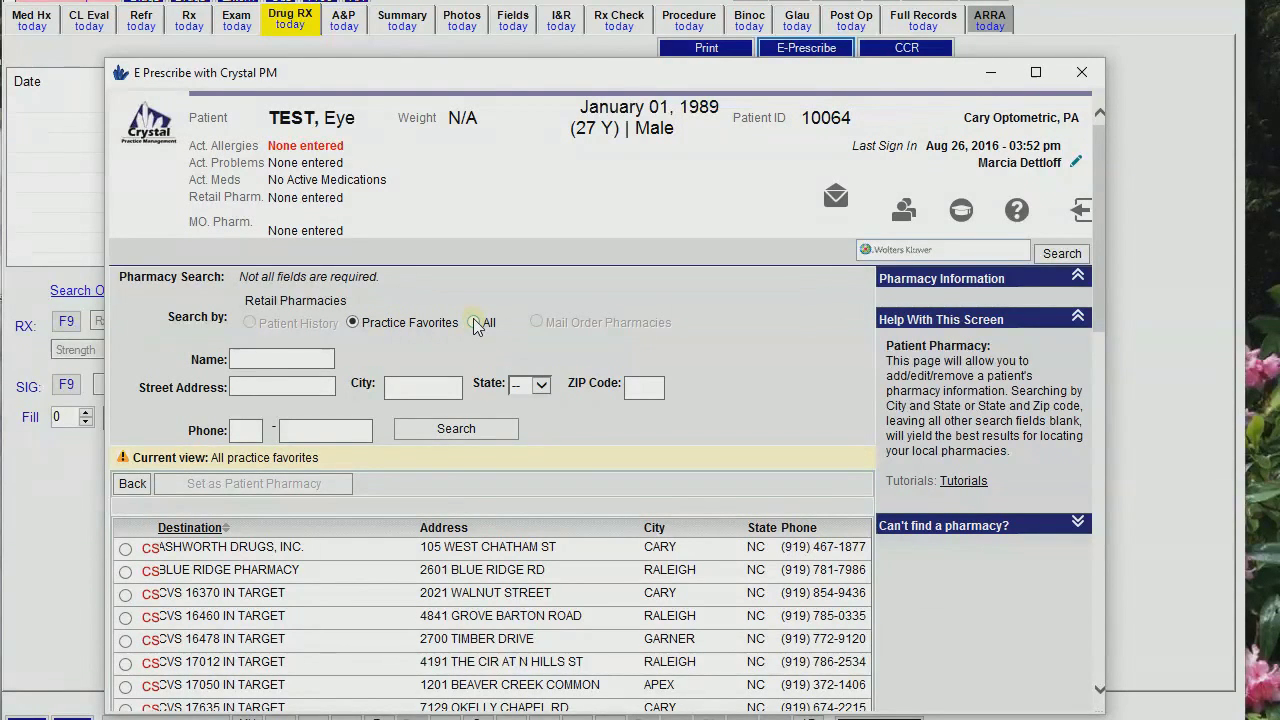
# - Search for 'walgreens' and assign Walgreens Drug Store 07341 as the patient's retail pharmacy
pyautogui.write('walgreens')
pyautogui.press('Return')
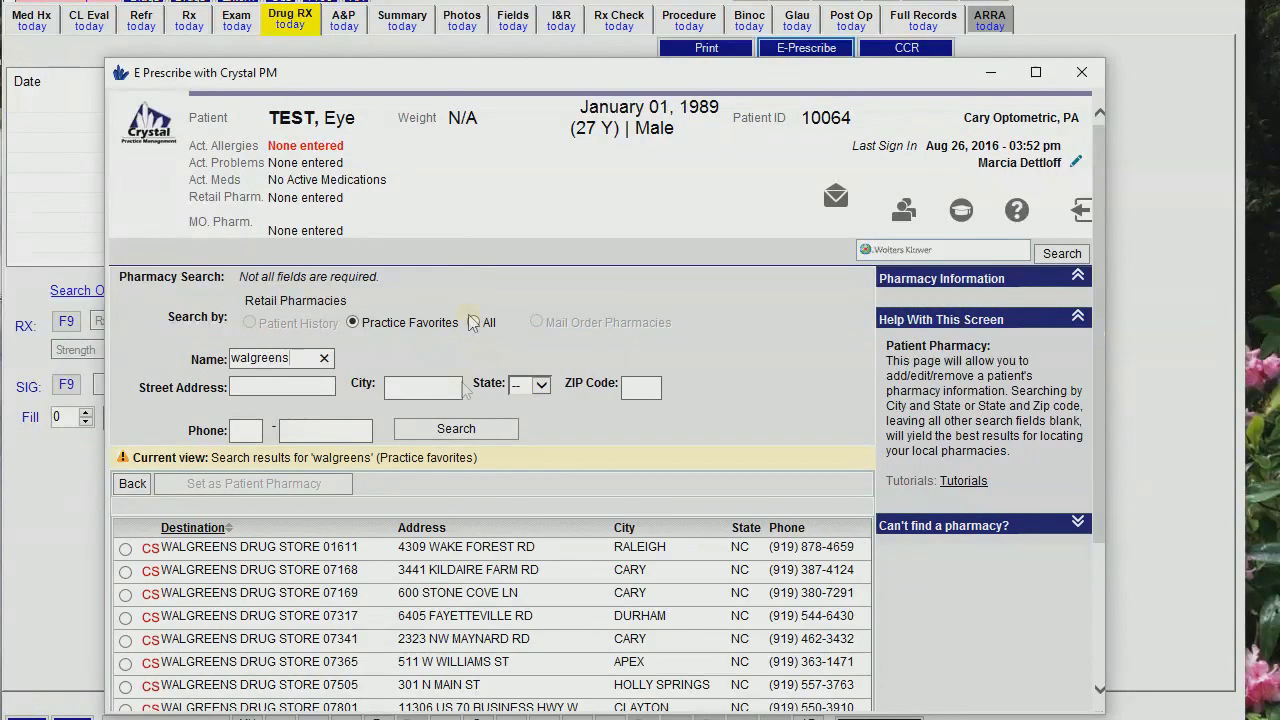
pyautogui.click(126, 641)
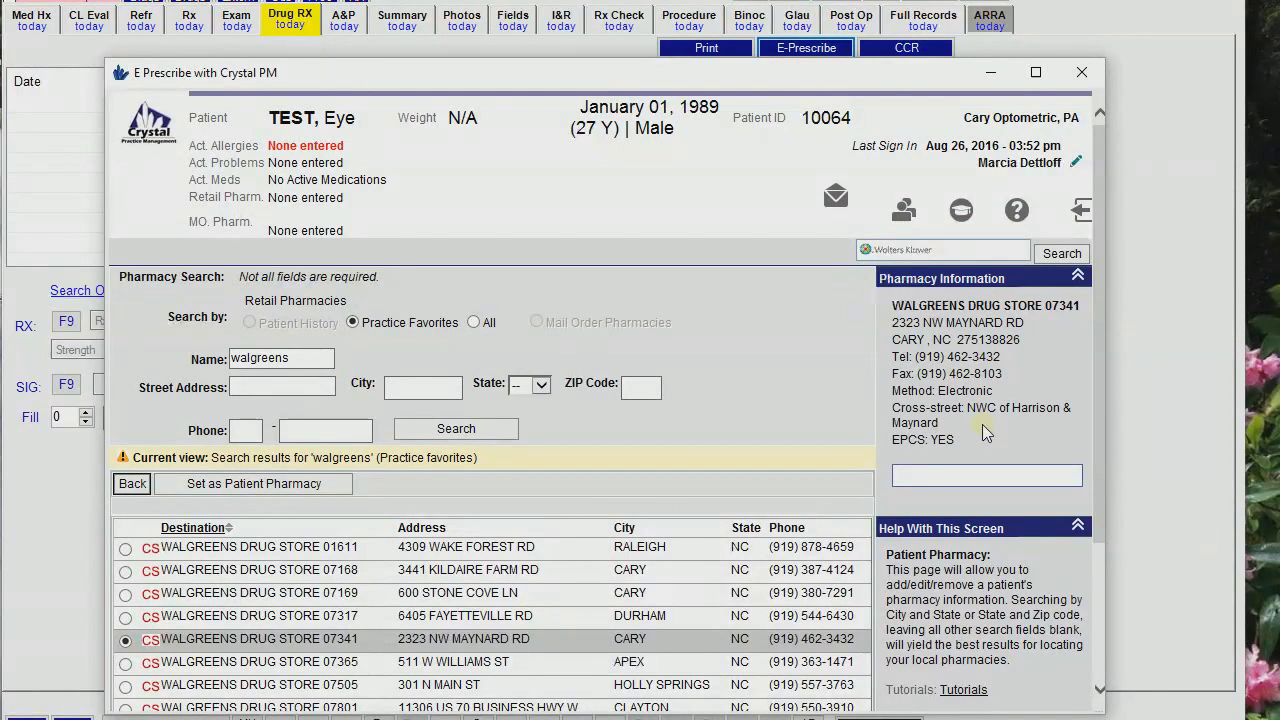
pyautogui.click(268, 486)
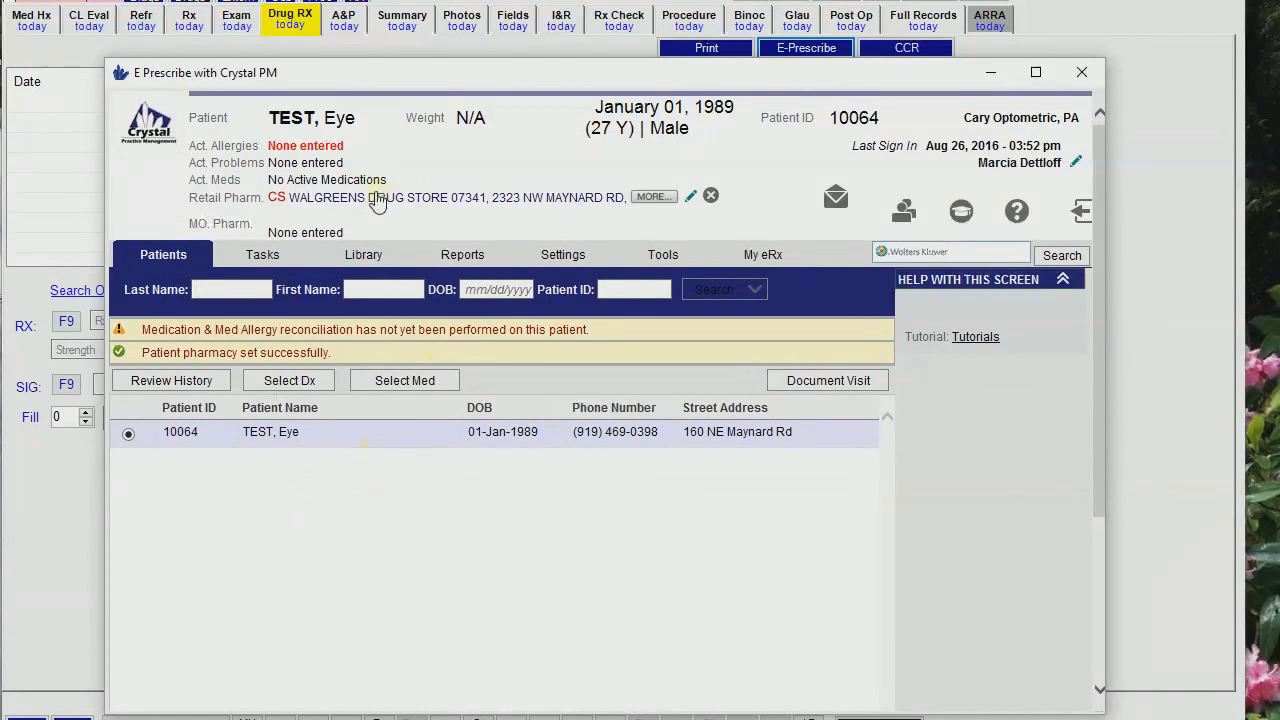
pyautogui.click(418, 384)
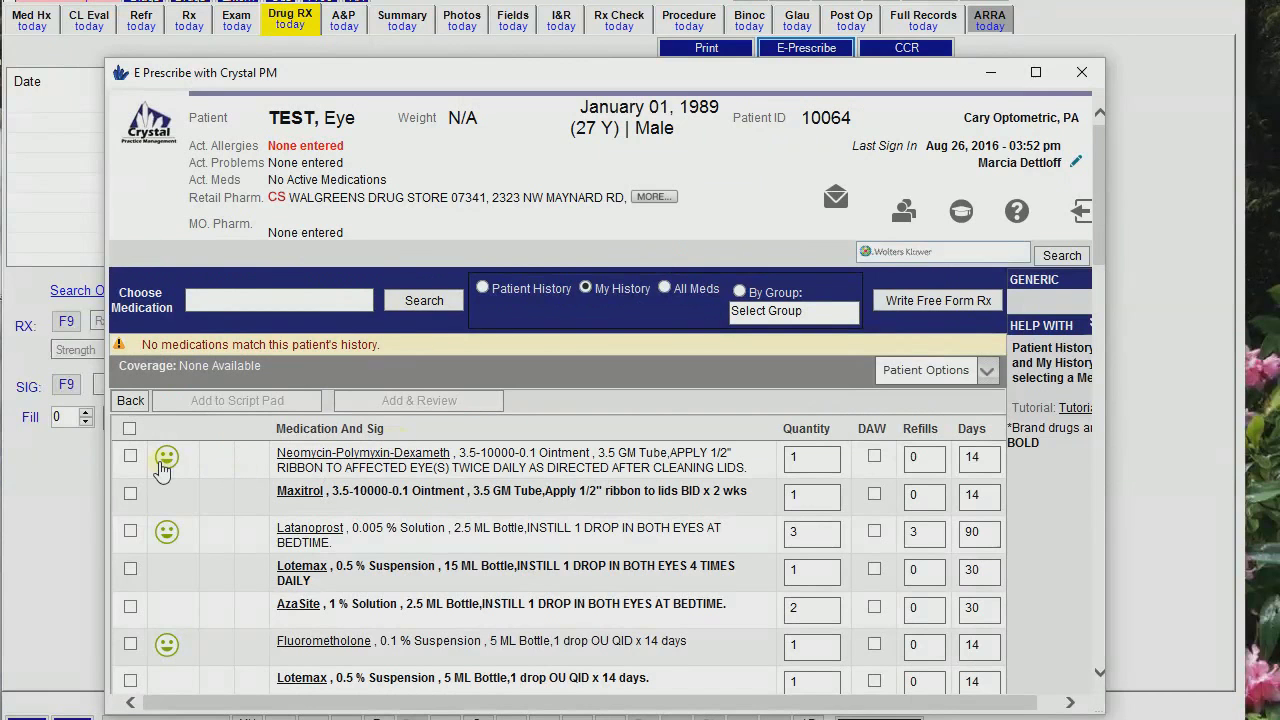
# - Start a new medication and search All Meds for Xalatan
pyautogui.click(482, 288)
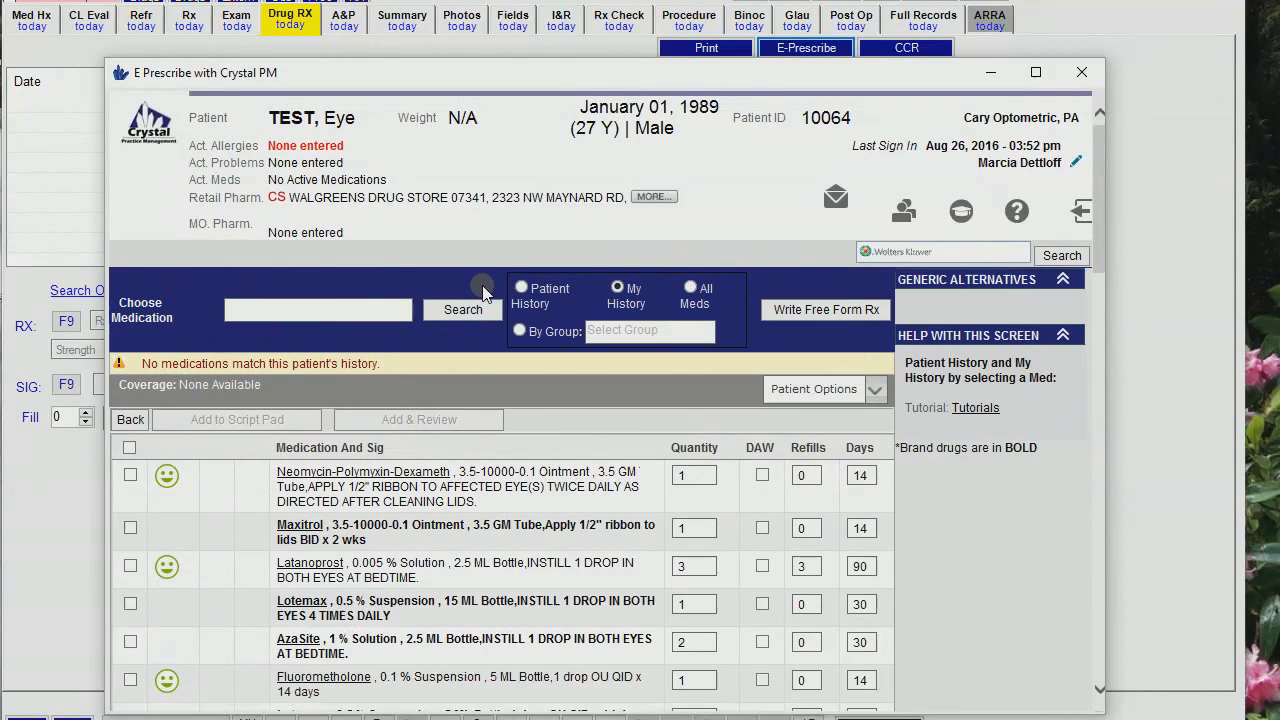
pyautogui.click(691, 289)
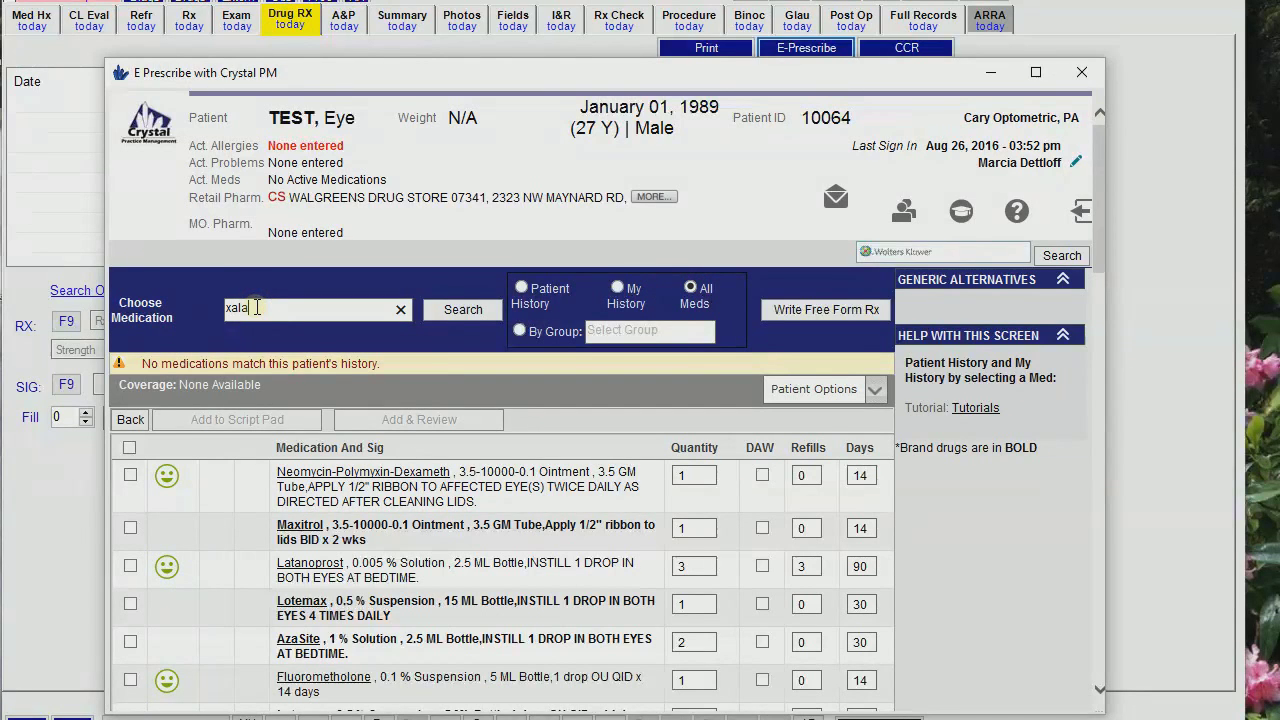
pyautogui.write('n')
pyautogui.click(466, 311)
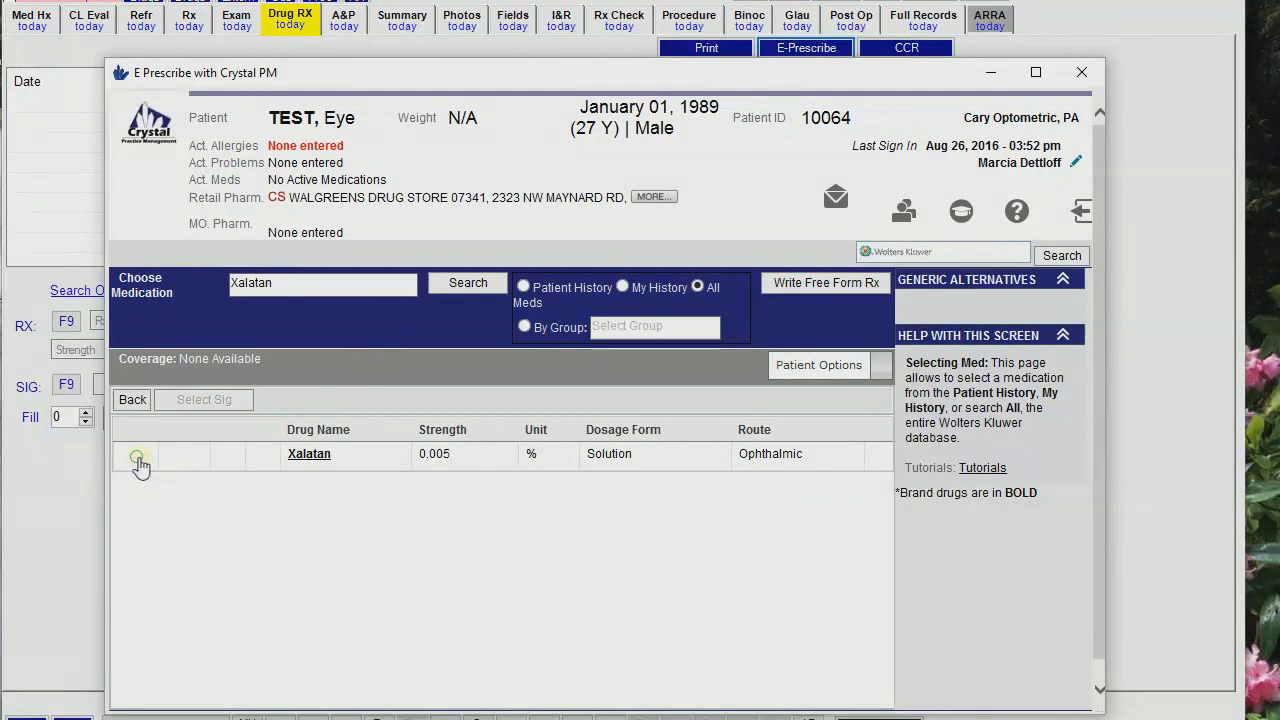
# - Pick Xalatan, then switch to generic Latanoprost 0.005% ophthalmic solution
pyautogui.click(136, 457)
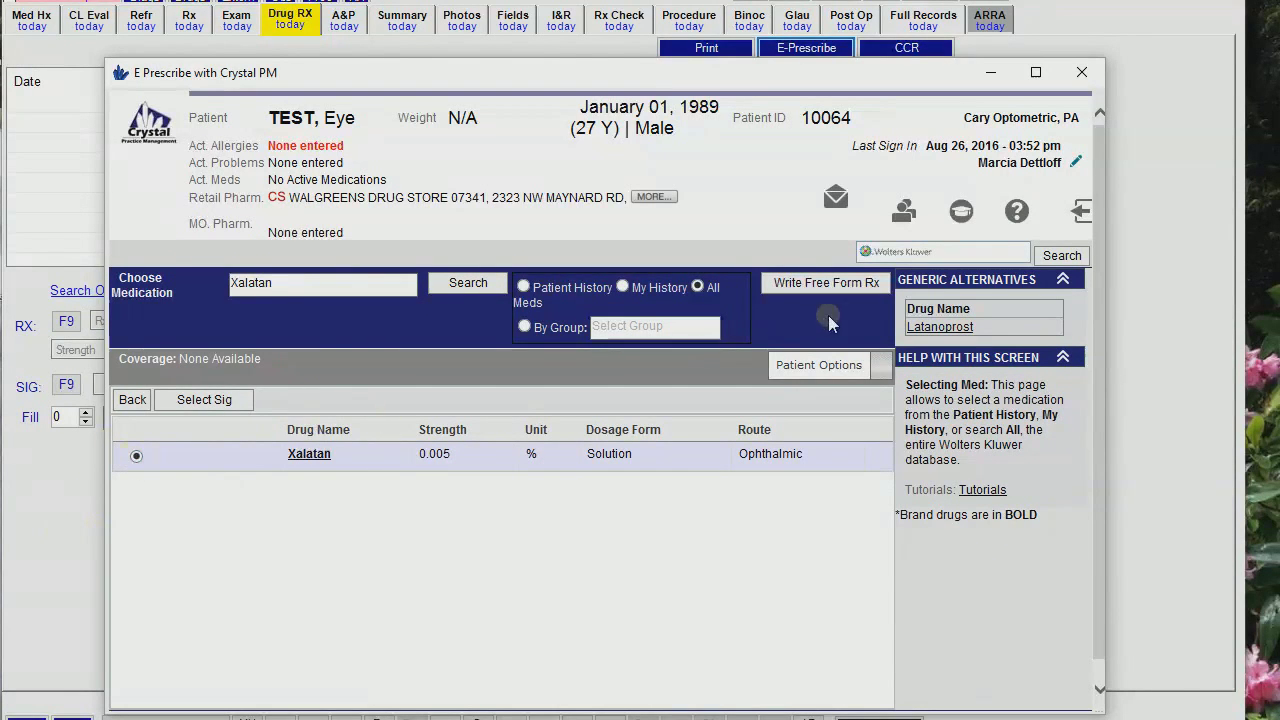
pyautogui.click(950, 330)
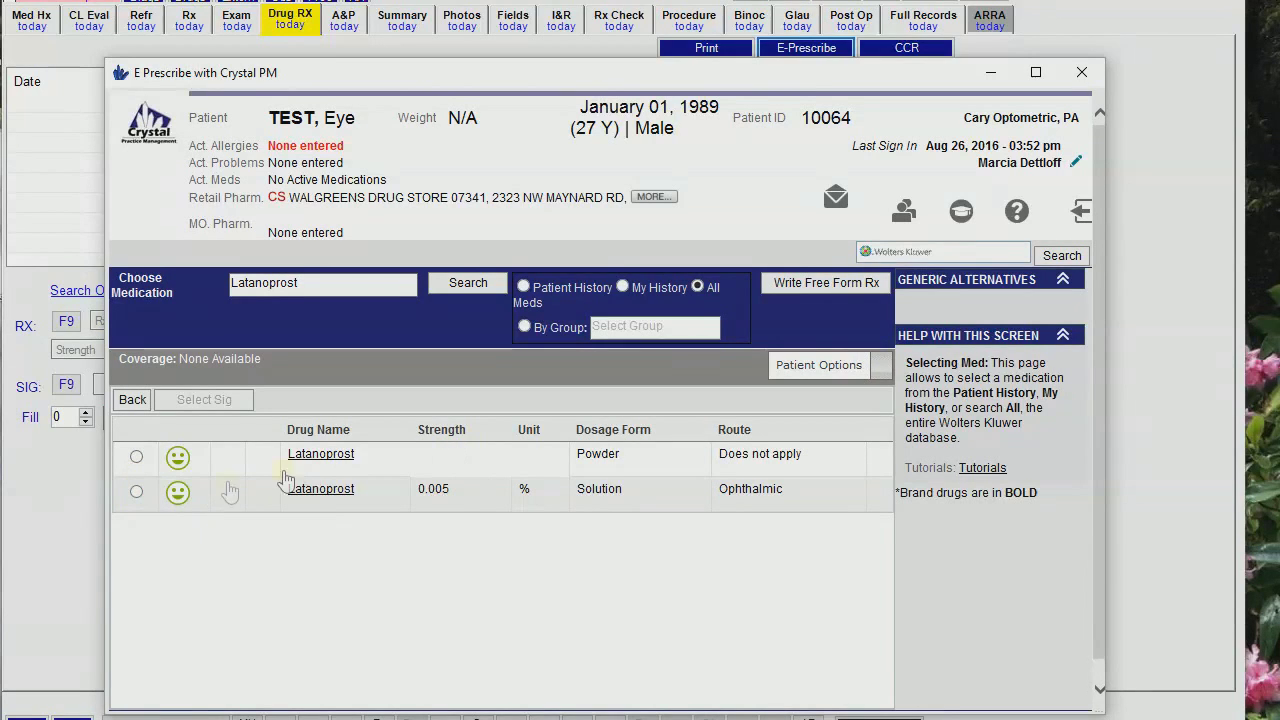
pyautogui.click(136, 493)
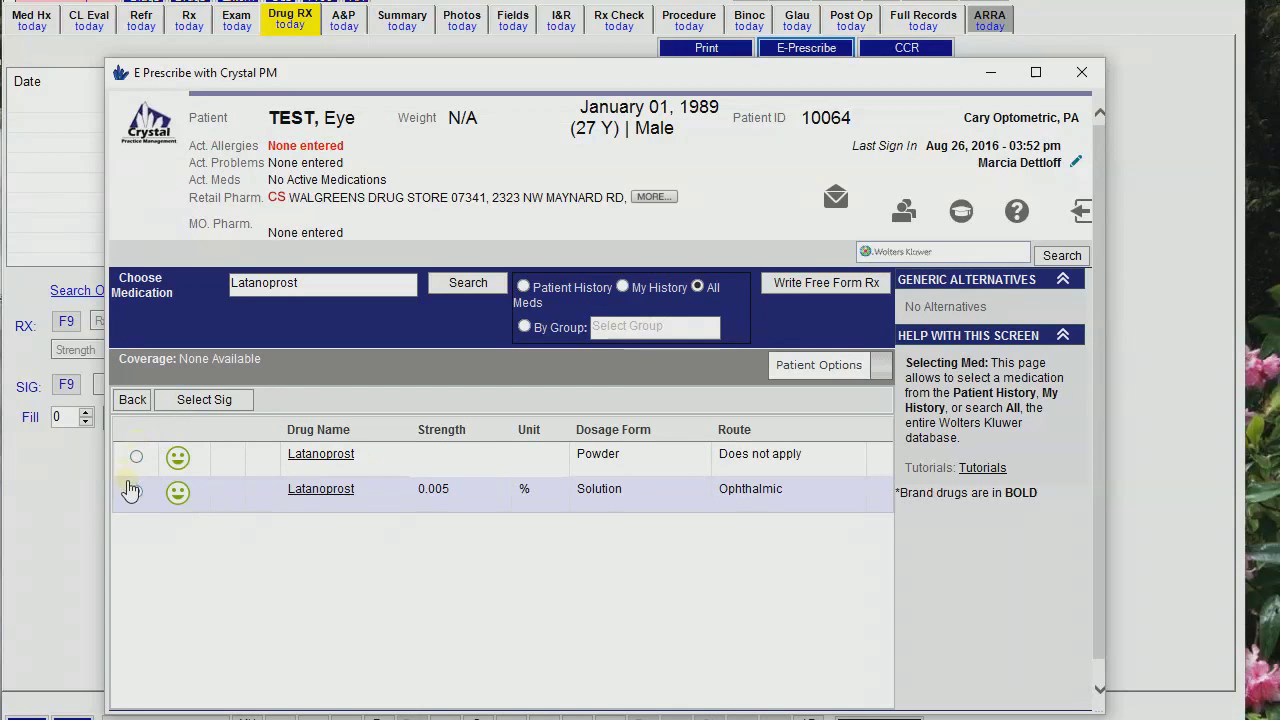
# - Browse the SIG lists and choose preferred sig 'INSTILL 1 DROP IN BOTH EYES AT BEDTIME'
pyautogui.click(221, 403)
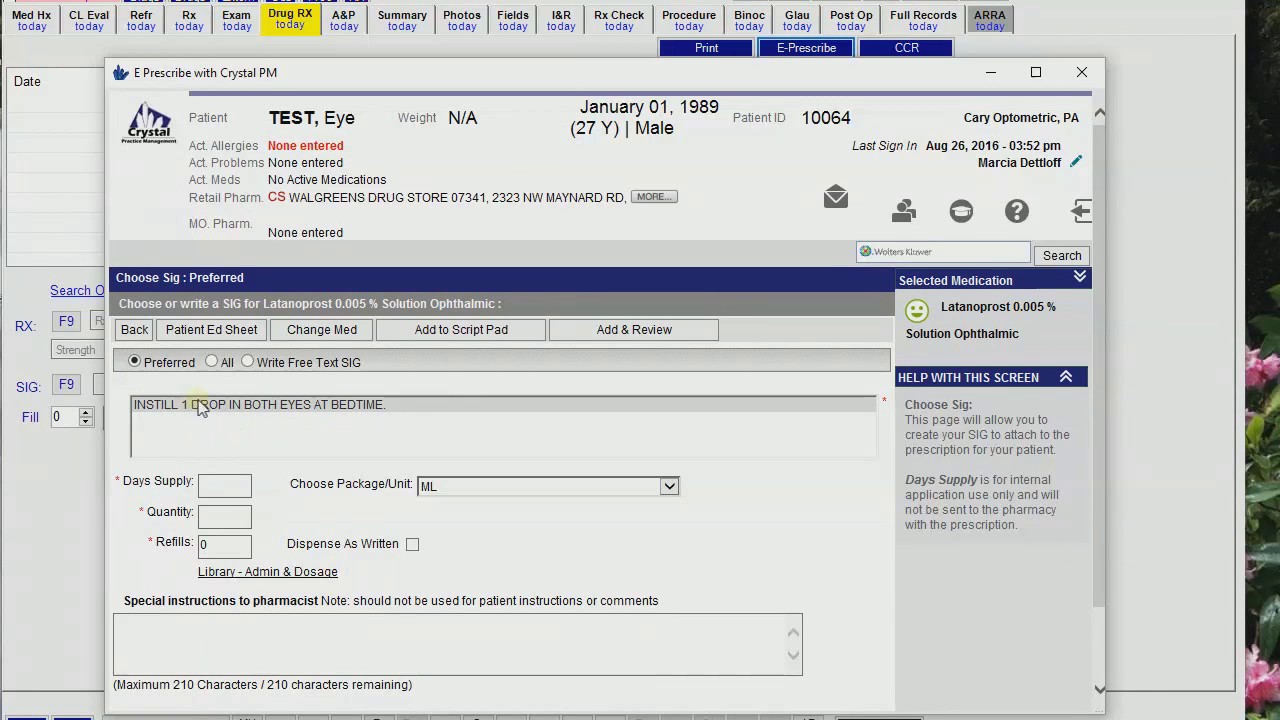
pyautogui.click(191, 410)
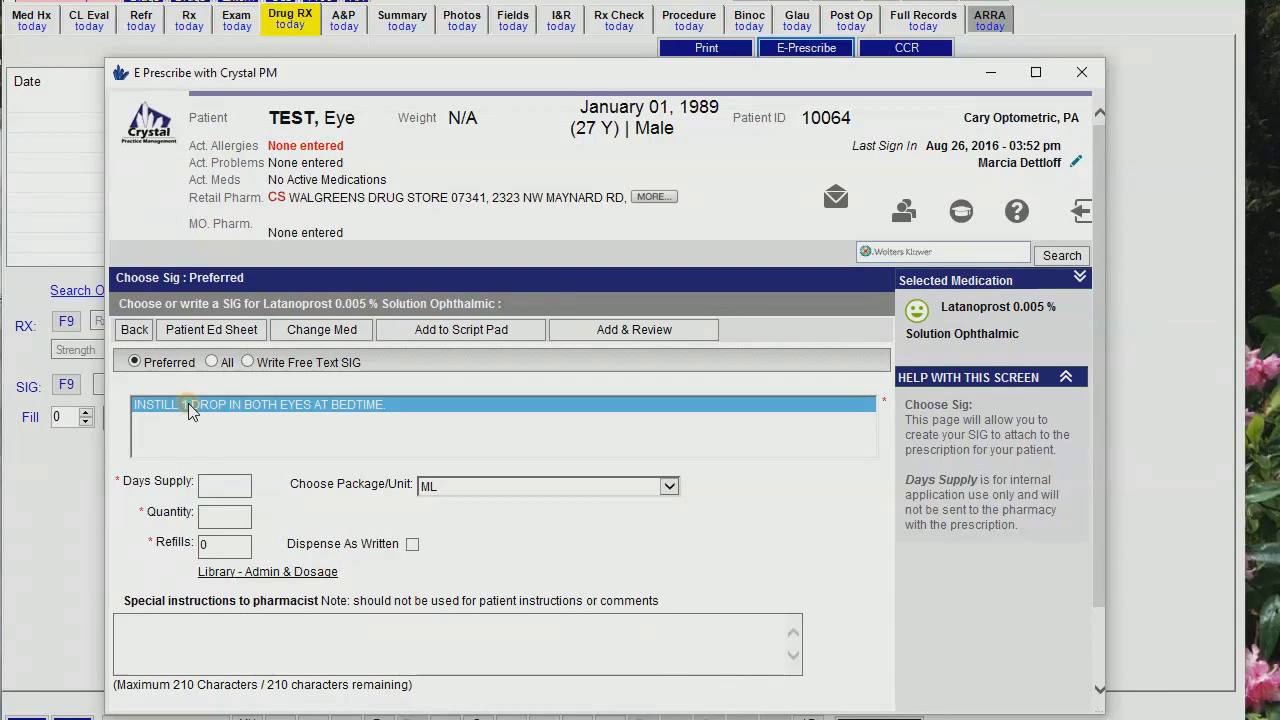
pyautogui.click(213, 363)
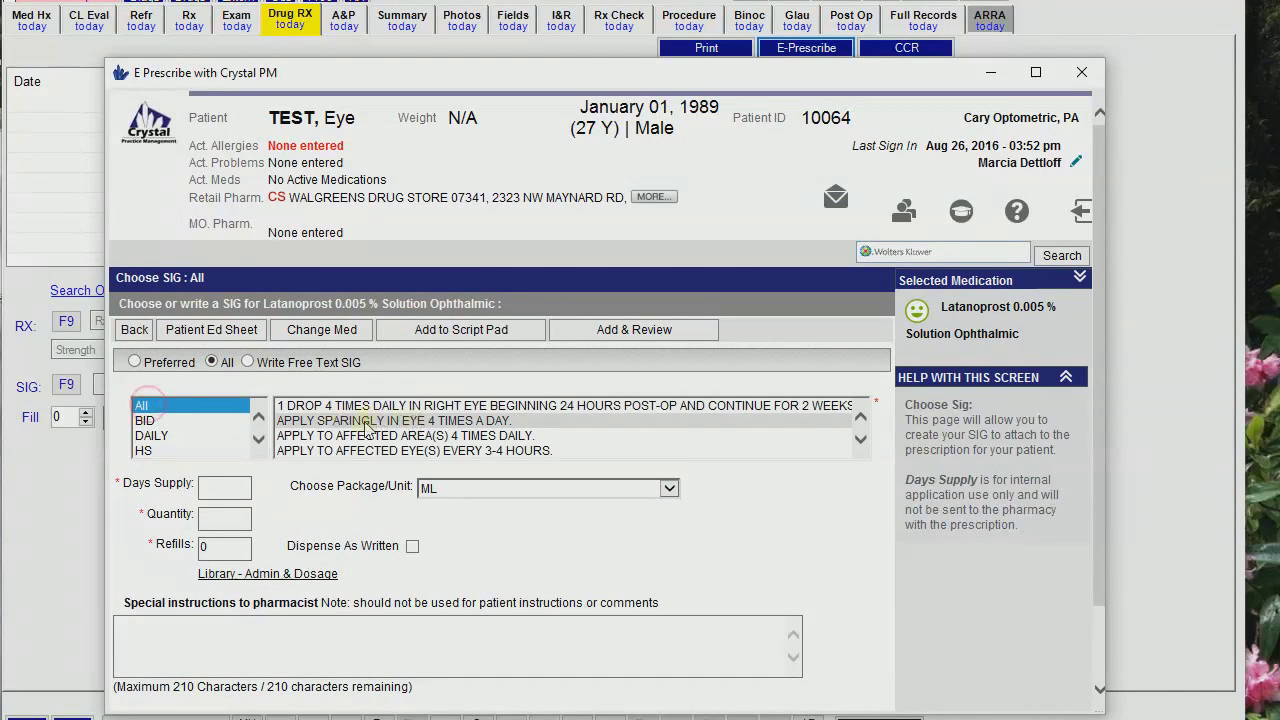
pyautogui.scroll(-5, 343, 440)
pyautogui.scroll(-6, 343, 444)
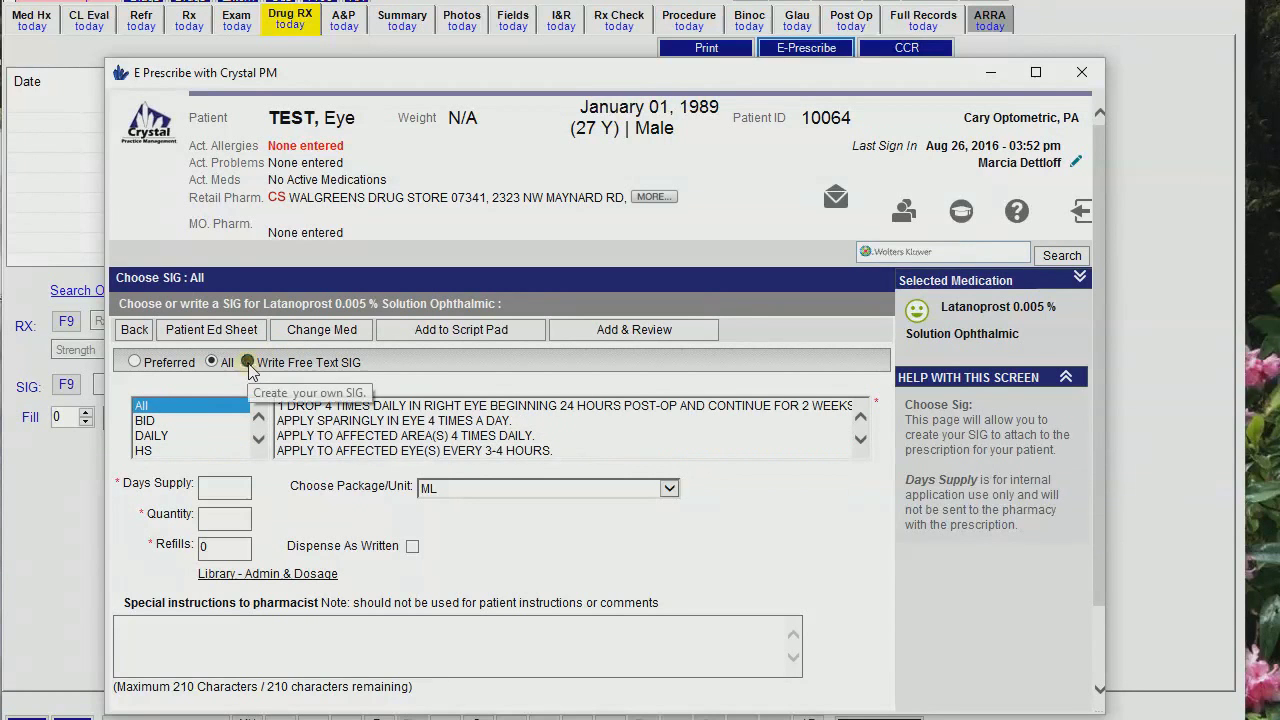
pyautogui.click(247, 364)
pyautogui.click(136, 364)
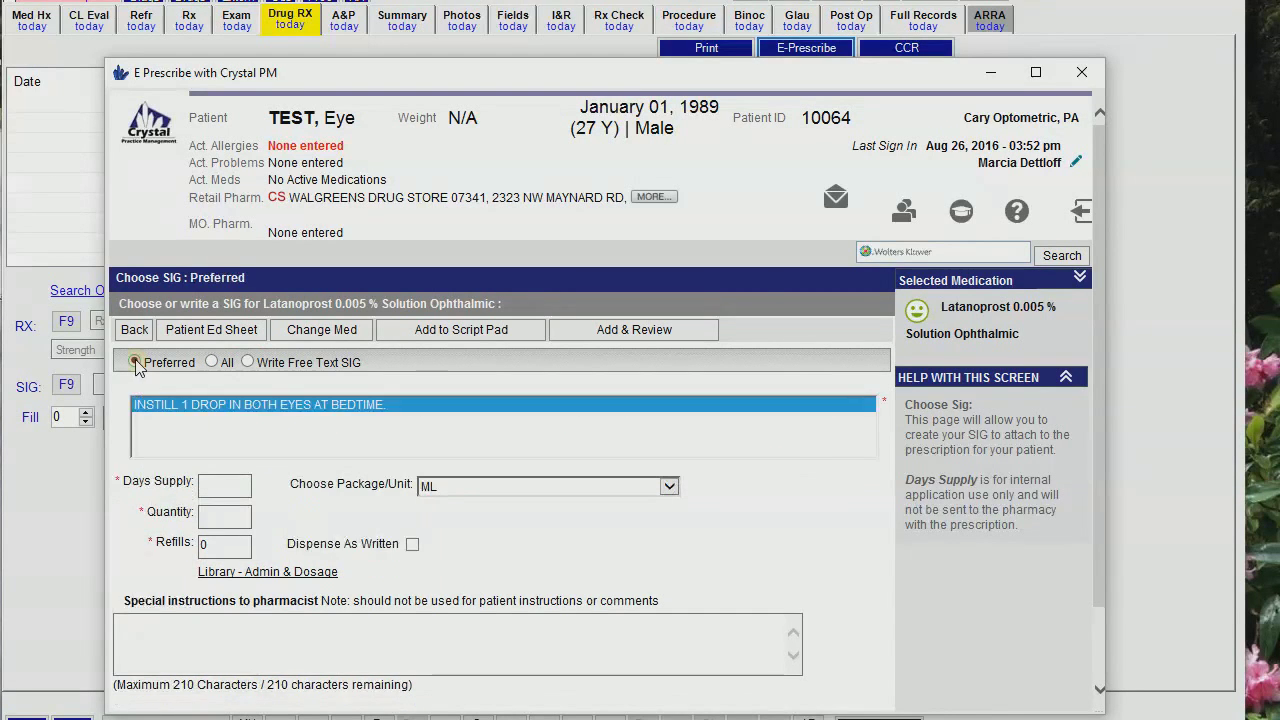
pyautogui.click(227, 406)
# - Enter a 30-day supply, a 2.5 ML Bottle package and quantity 1
pyautogui.click(226, 486)
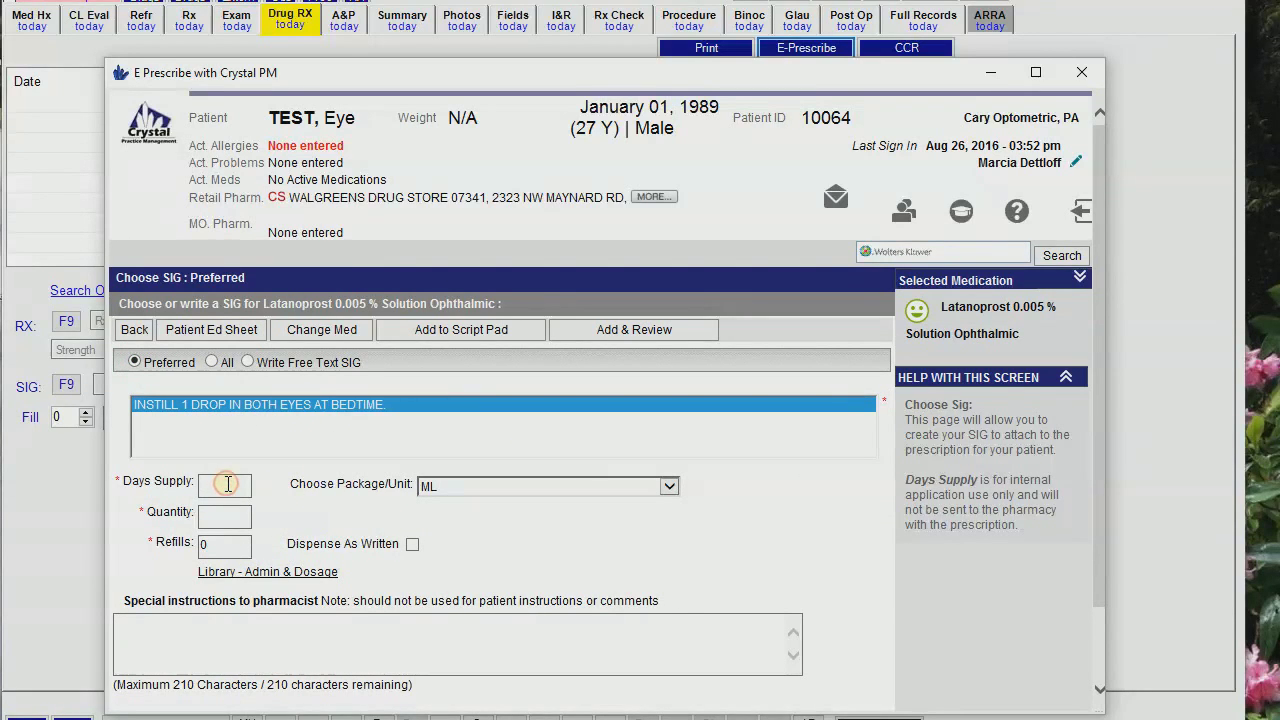
pyautogui.write('30')
pyautogui.press('Tab')
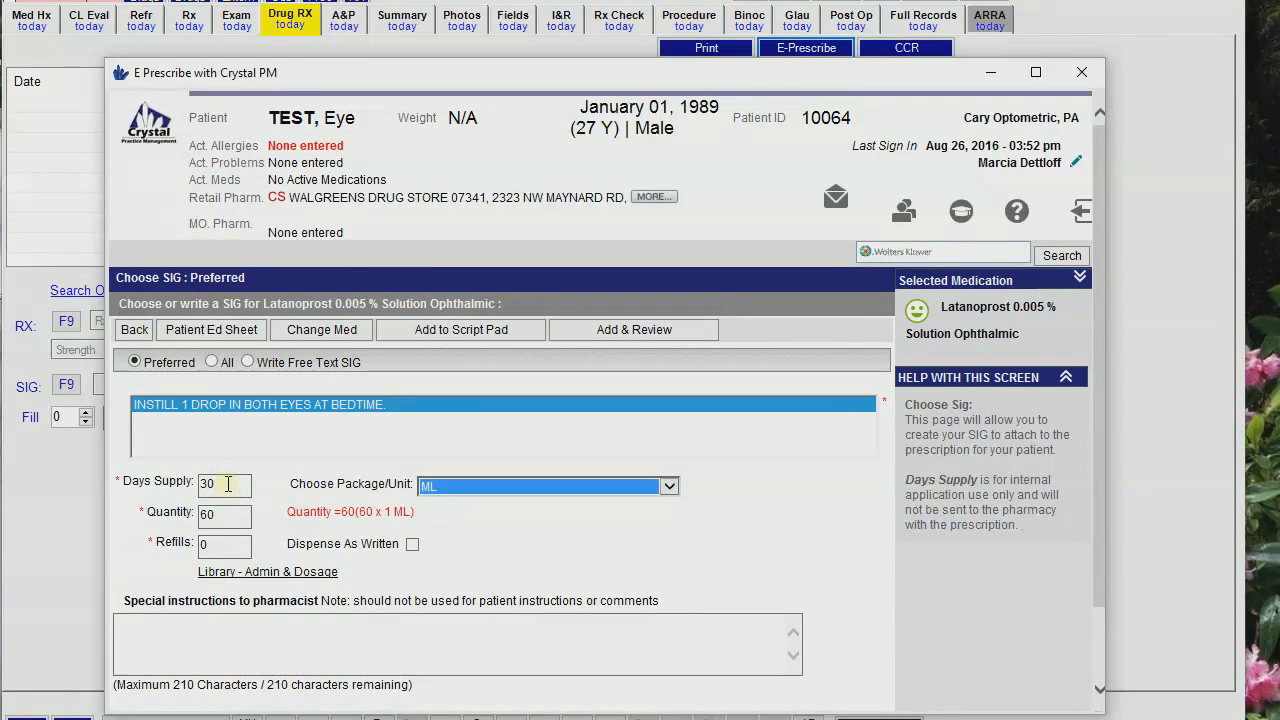
pyautogui.click(668, 486)
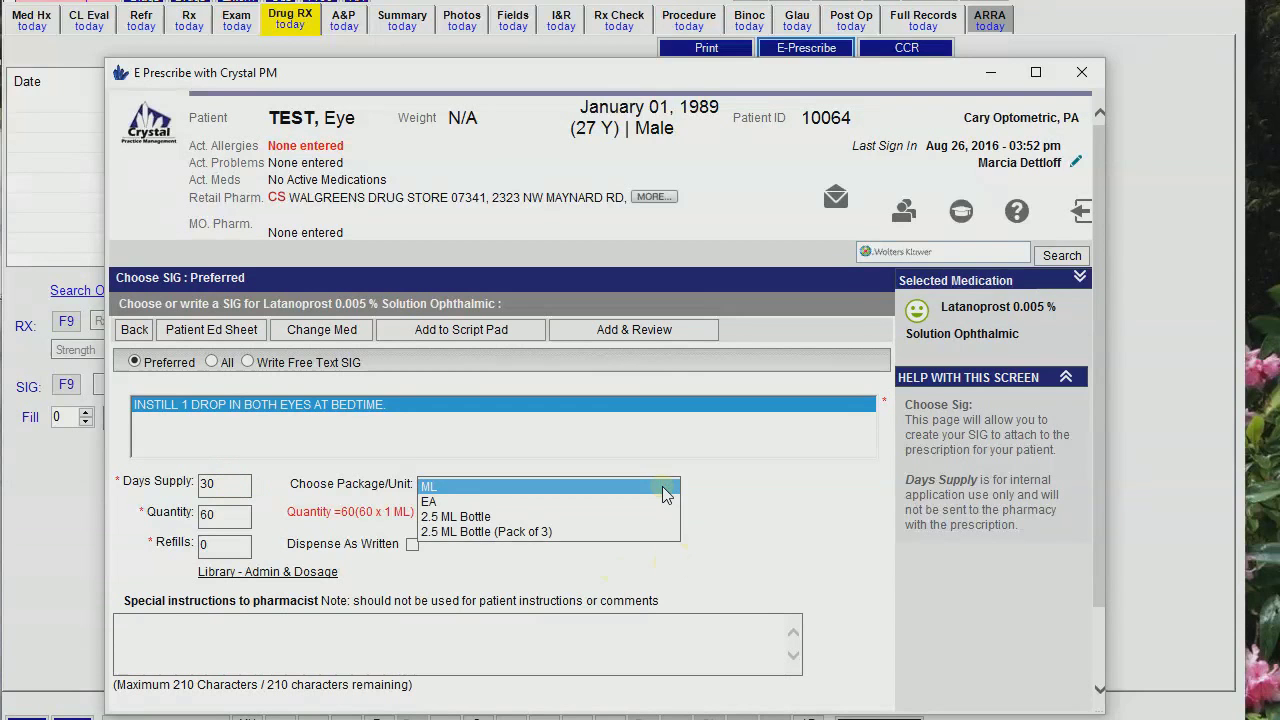
pyautogui.click(490, 522)
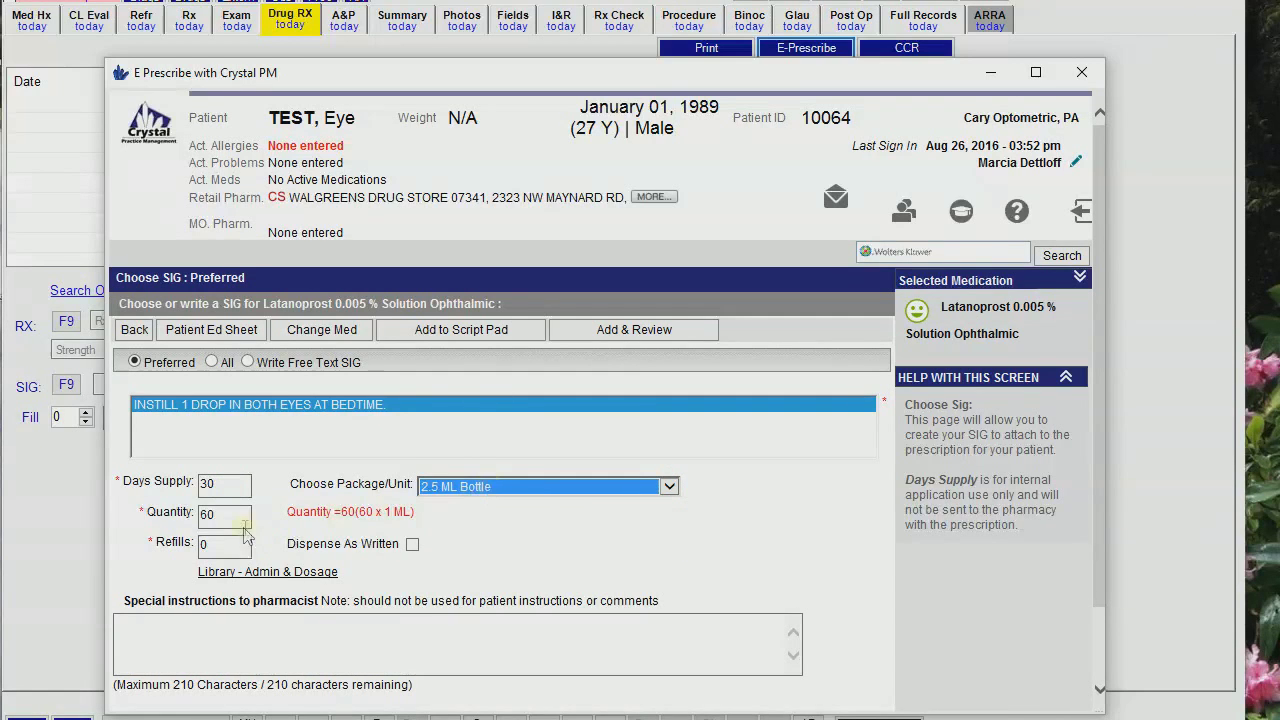
pyautogui.press('Tab')
pyautogui.write('1')
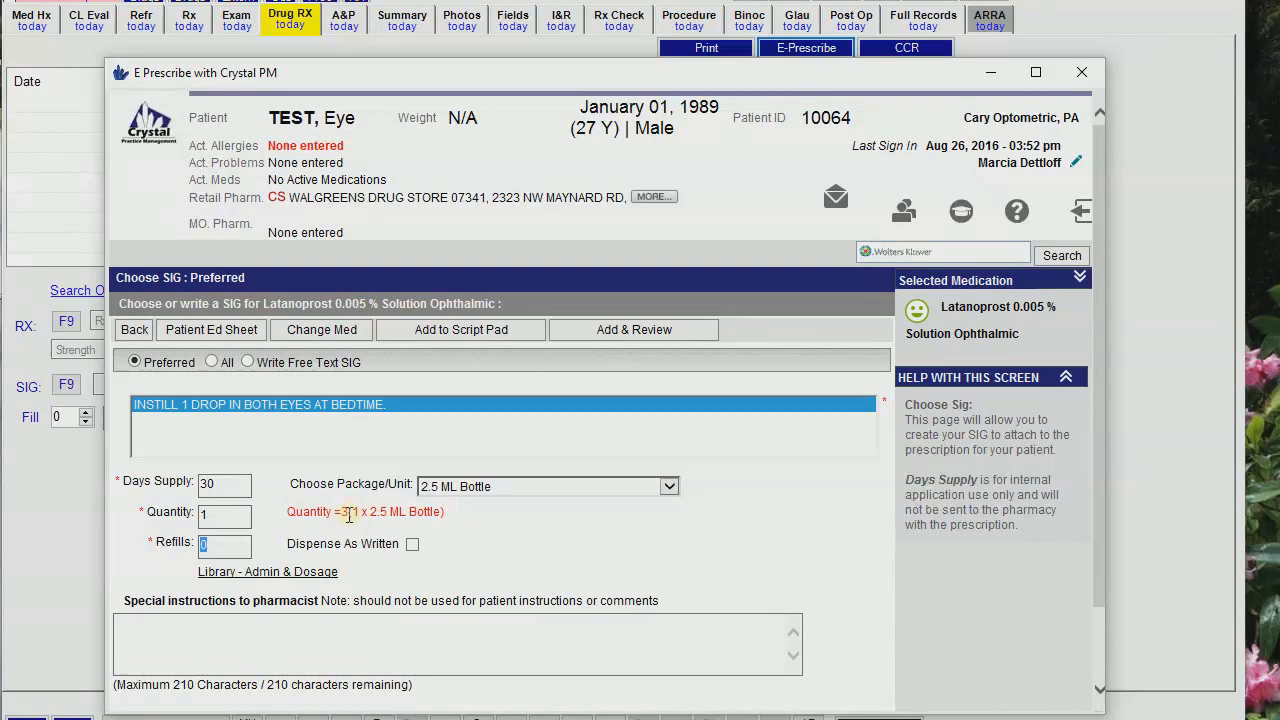
# - Set the package to 2.5 ML Bottle (Pack of 3) and add Latanoprost to the script pad
pyautogui.click(669, 487)
pyautogui.click(480, 502)
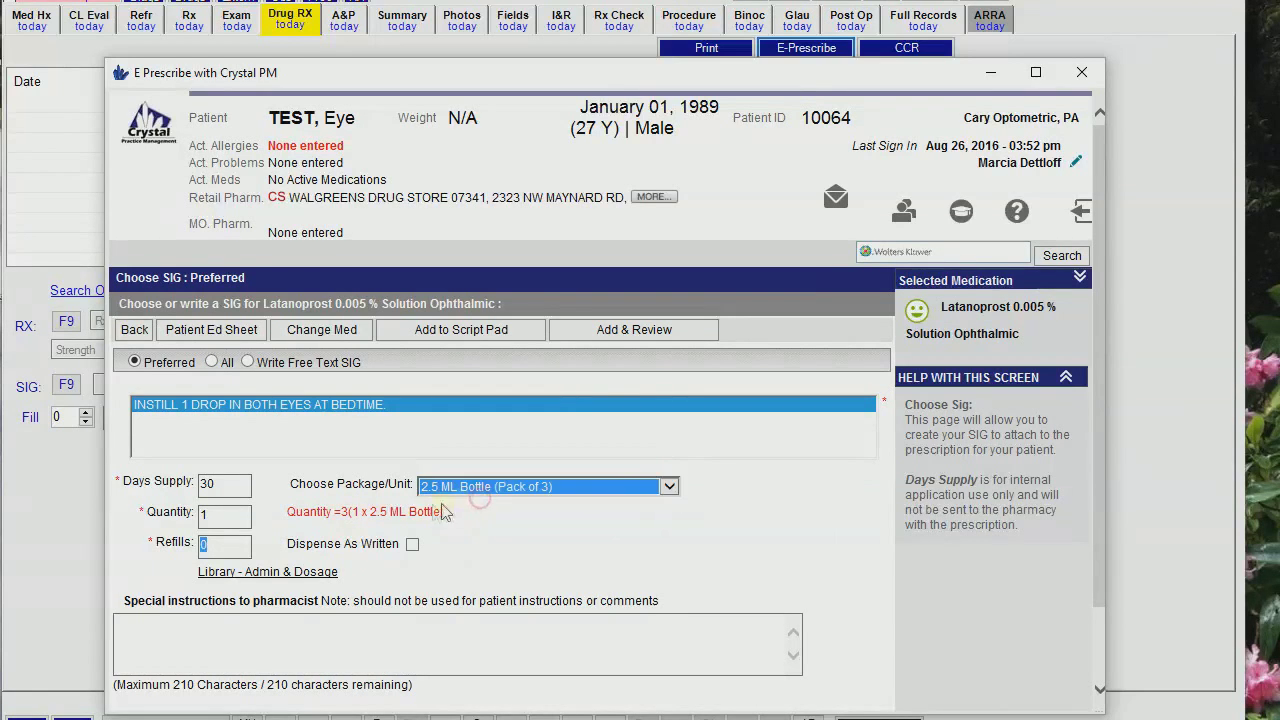
pyautogui.click(225, 515)
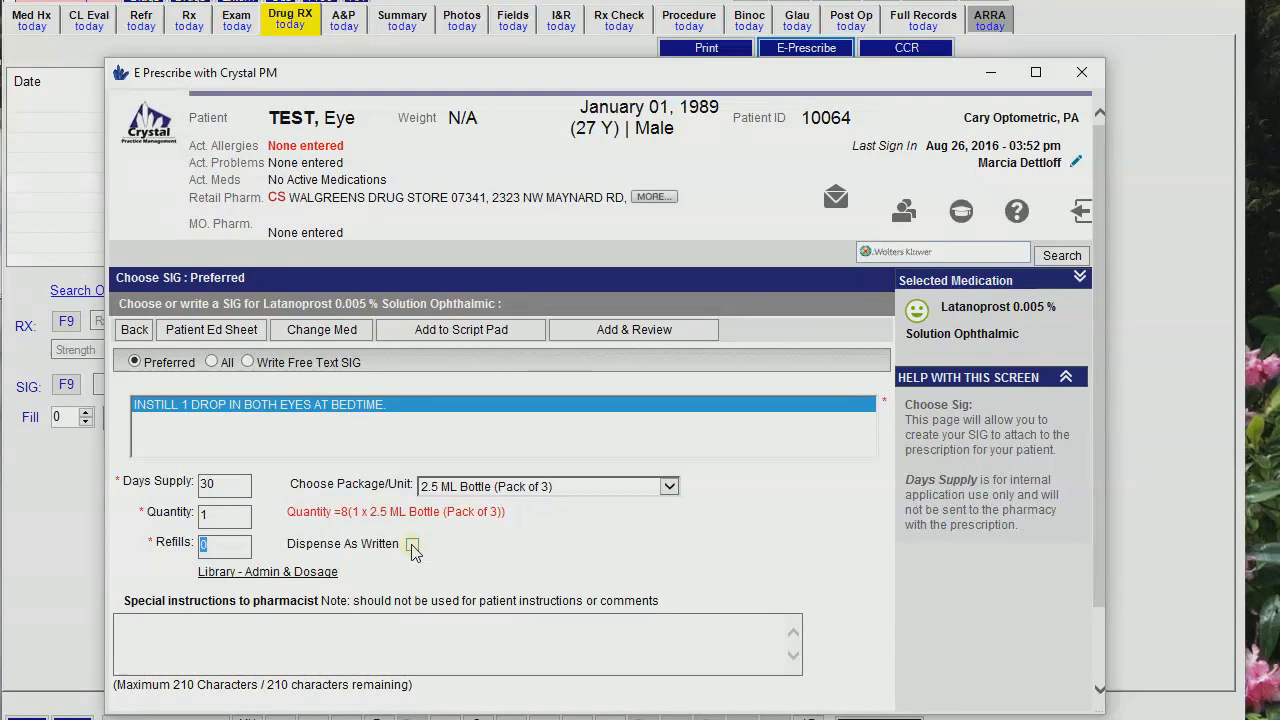
pyautogui.click(489, 330)
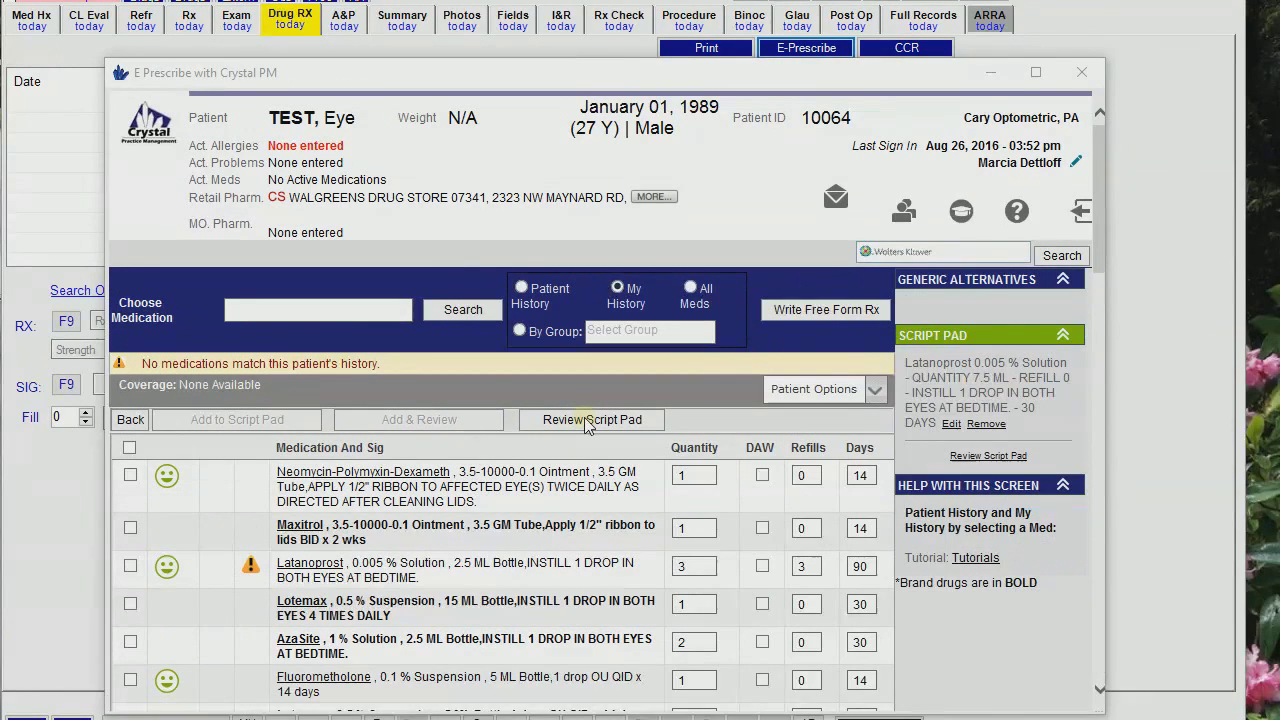
# - Review Latanoprost on the script pad, then tick Lotemax 0.5% Suspension 15 ML from history
pyautogui.click(588, 423)
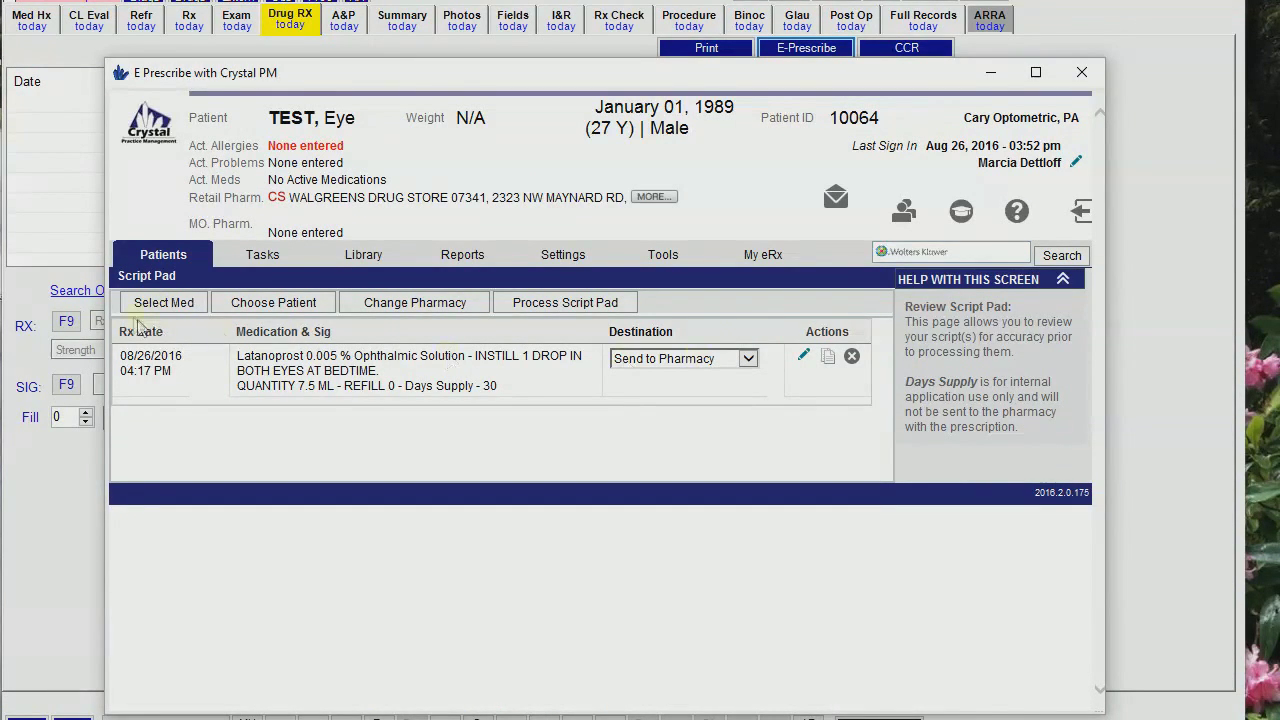
pyautogui.click(162, 304)
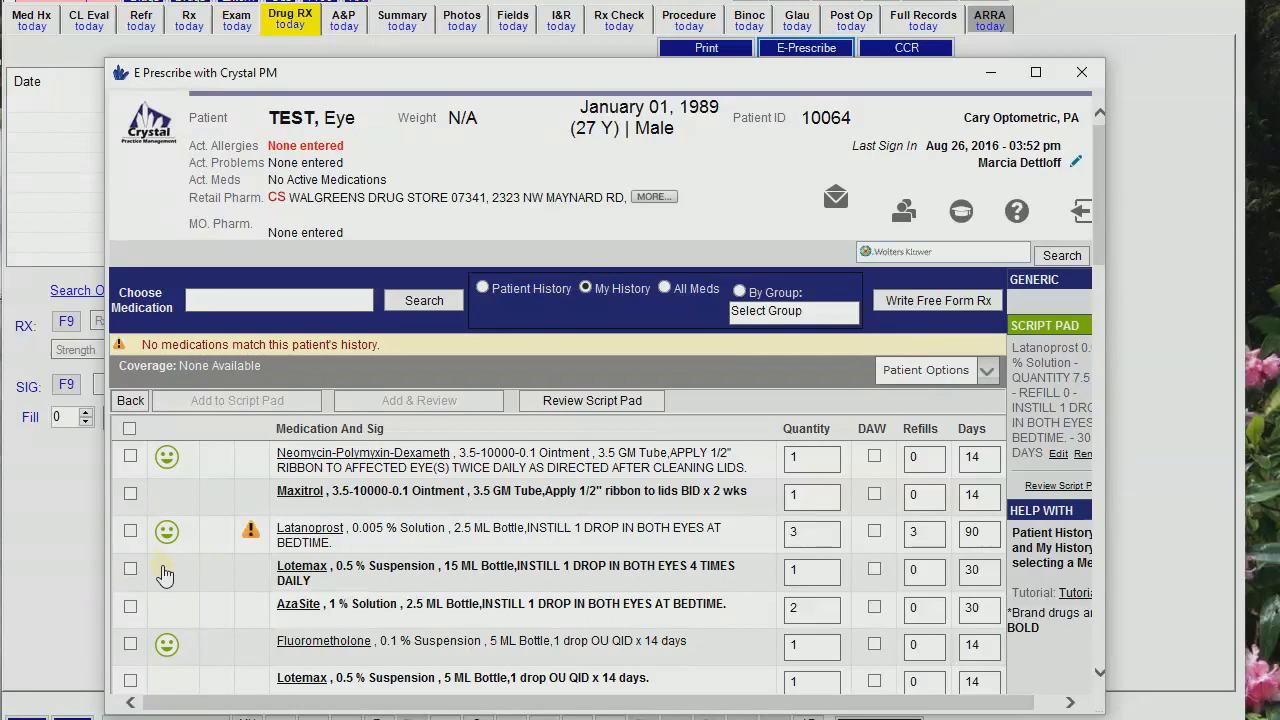
pyautogui.scroll(-3, 126, 568)
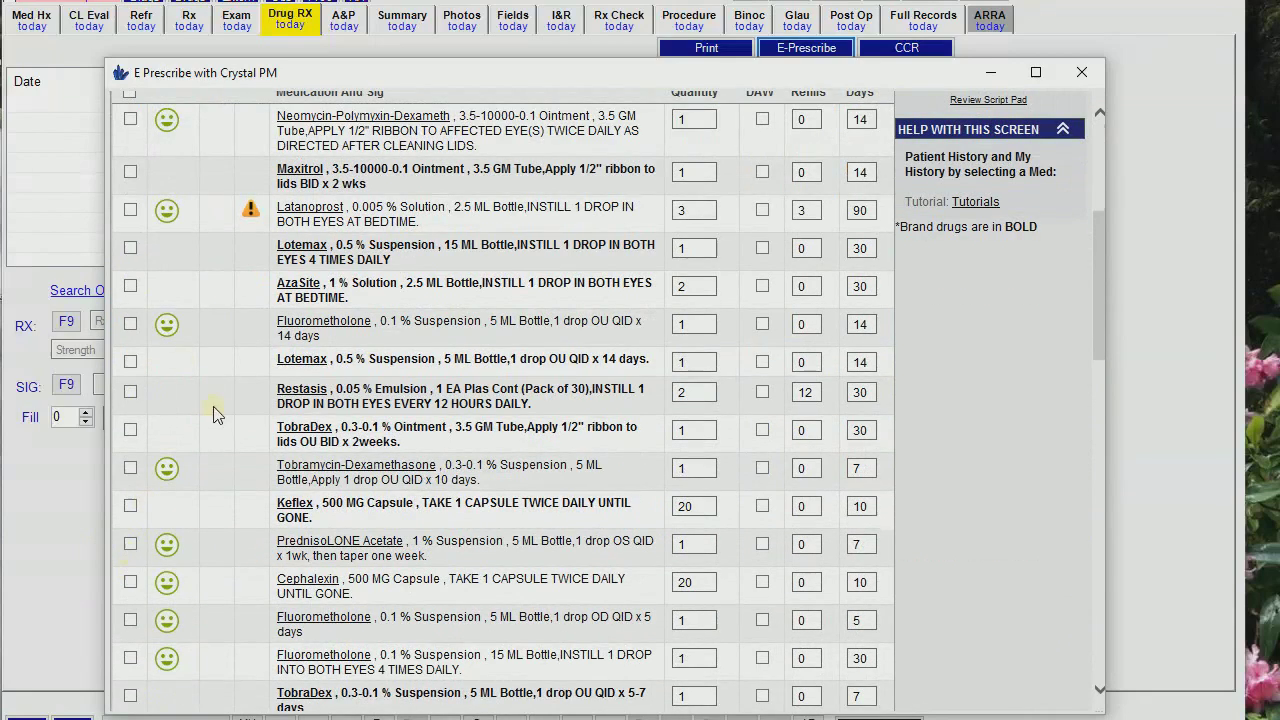
pyautogui.click(130, 248)
# - Add Lotemax to the script pad, change its package to a 5 ML Bottle and save
pyautogui.scroll(3, 392, 457)
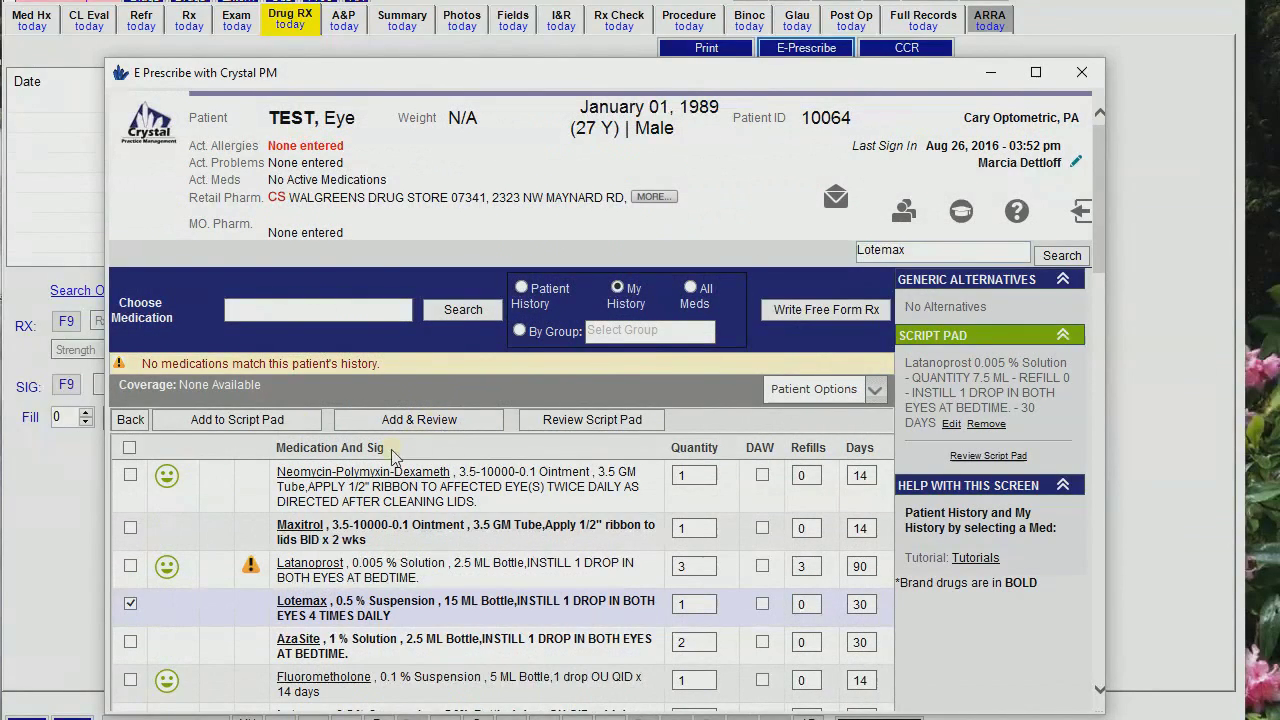
pyautogui.click(438, 422)
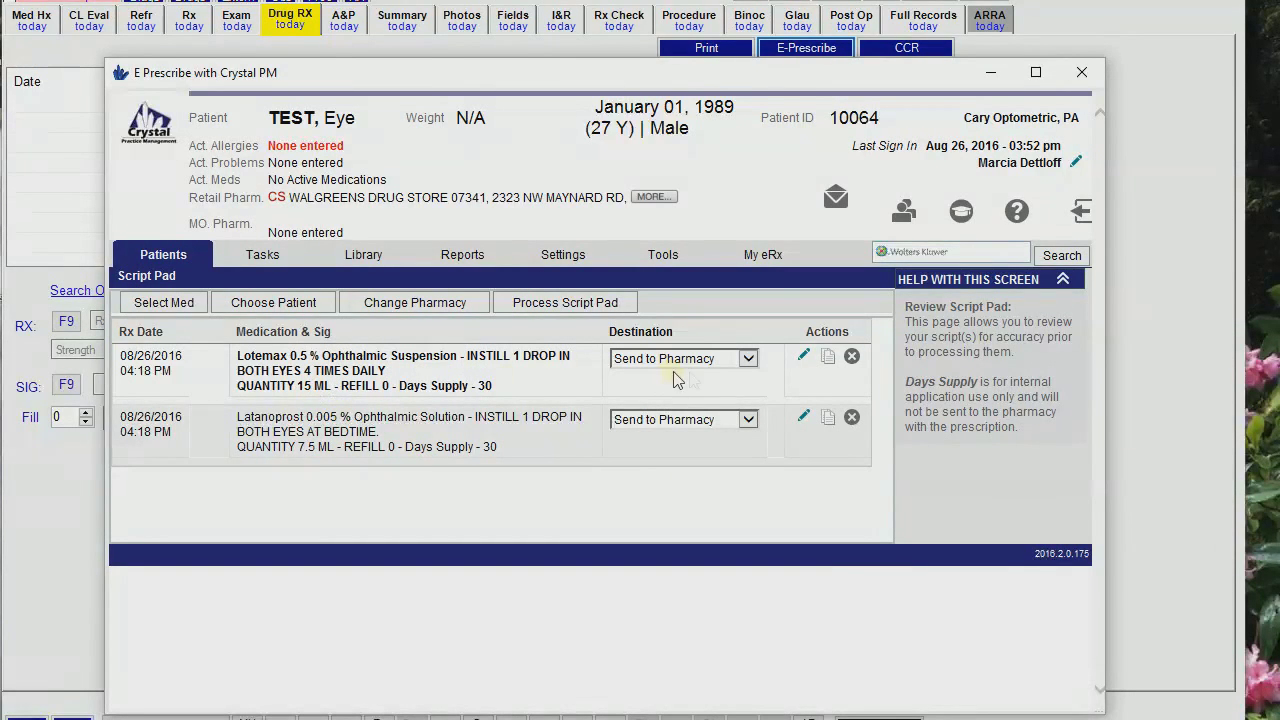
pyautogui.click(805, 358)
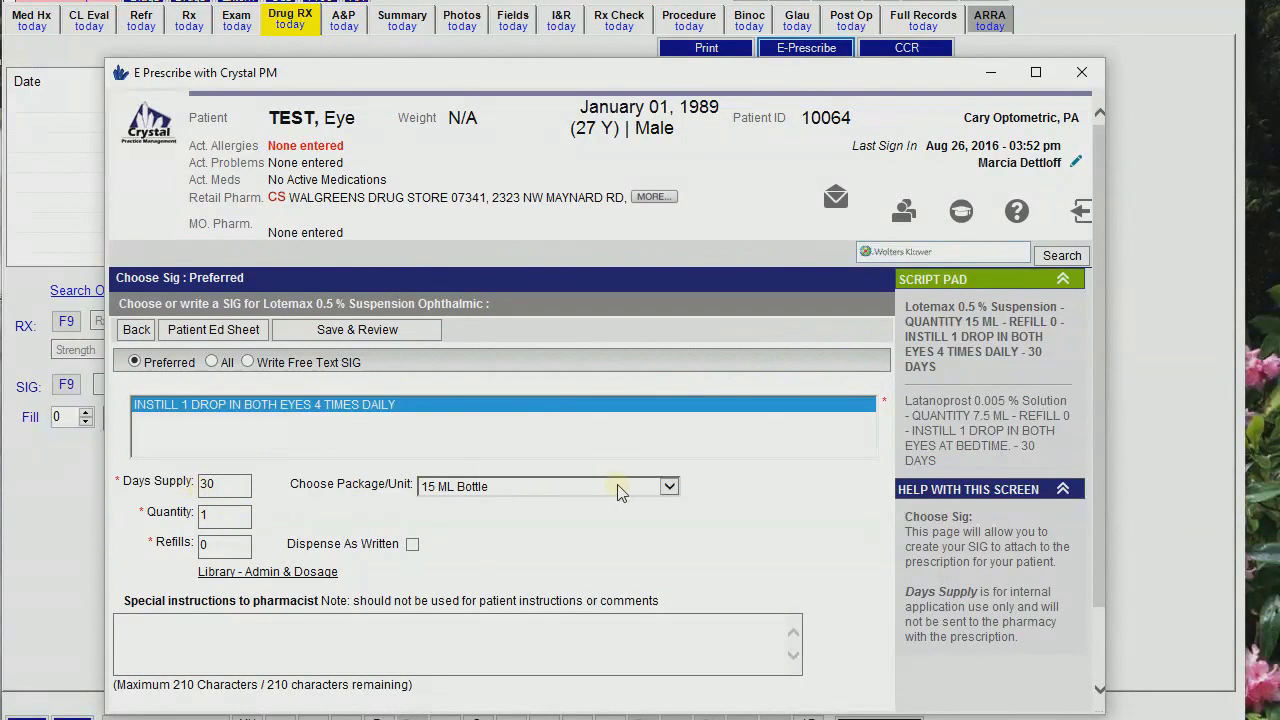
pyautogui.click(669, 486)
pyautogui.click(474, 457)
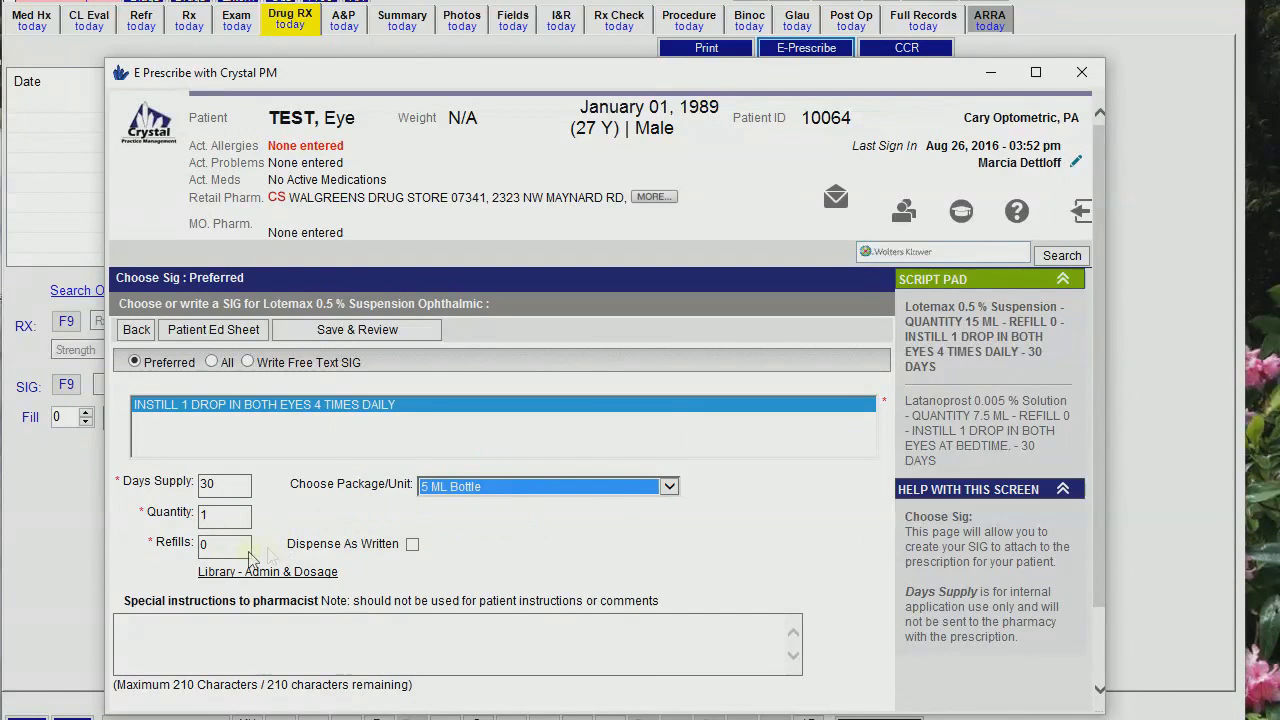
pyautogui.click(375, 332)
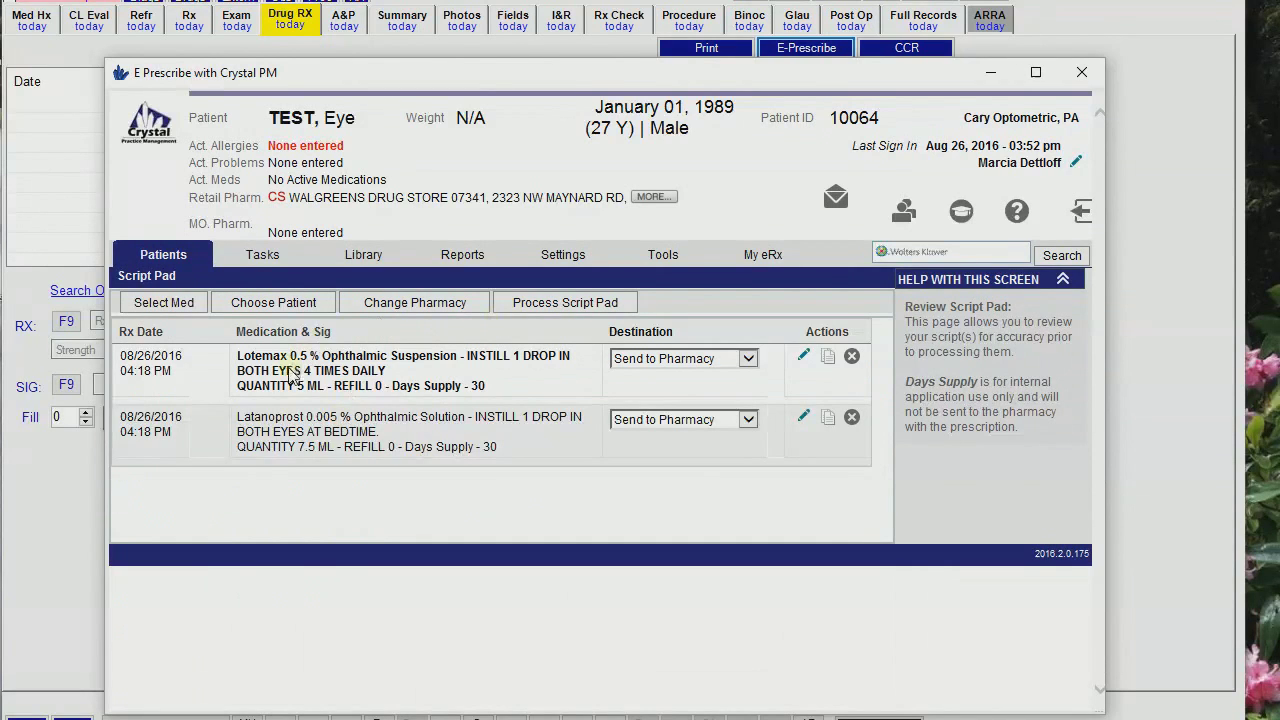
# - Set both the Lotemax and Latanoprost destinations to Print and process the script pad
pyautogui.click(749, 358)
pyautogui.click(640, 373)
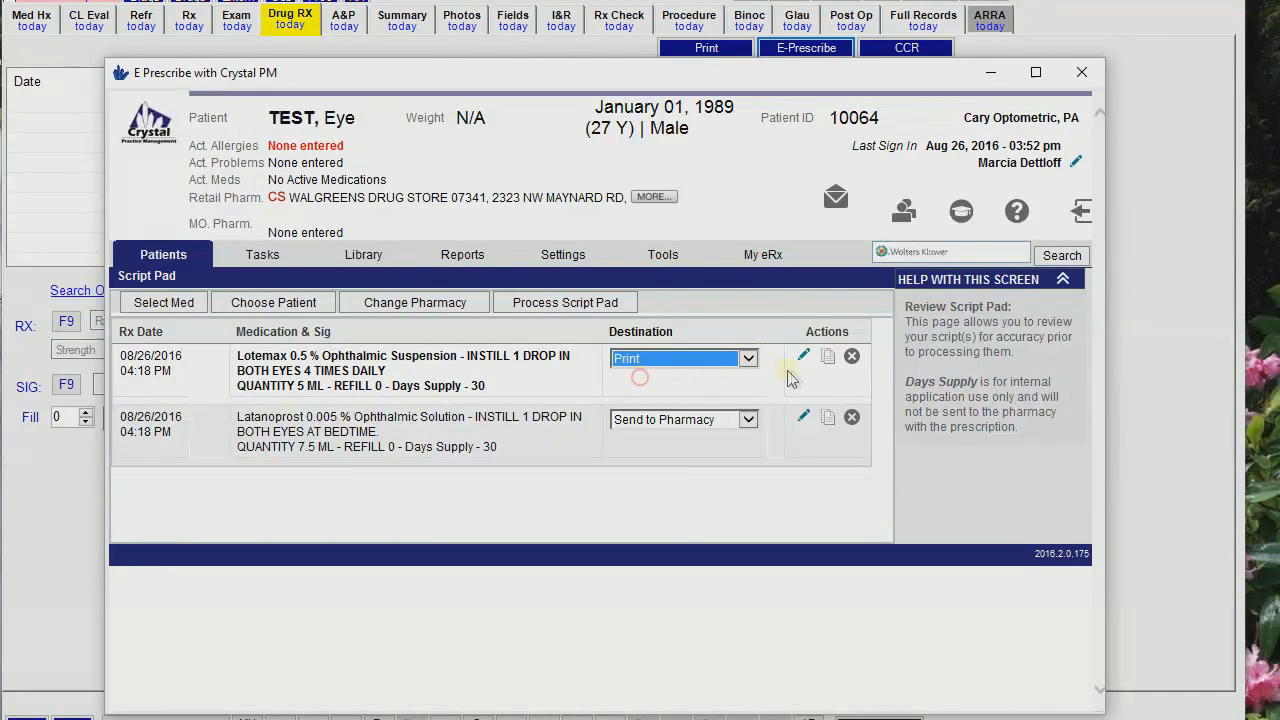
pyautogui.click(749, 420)
pyautogui.click(658, 432)
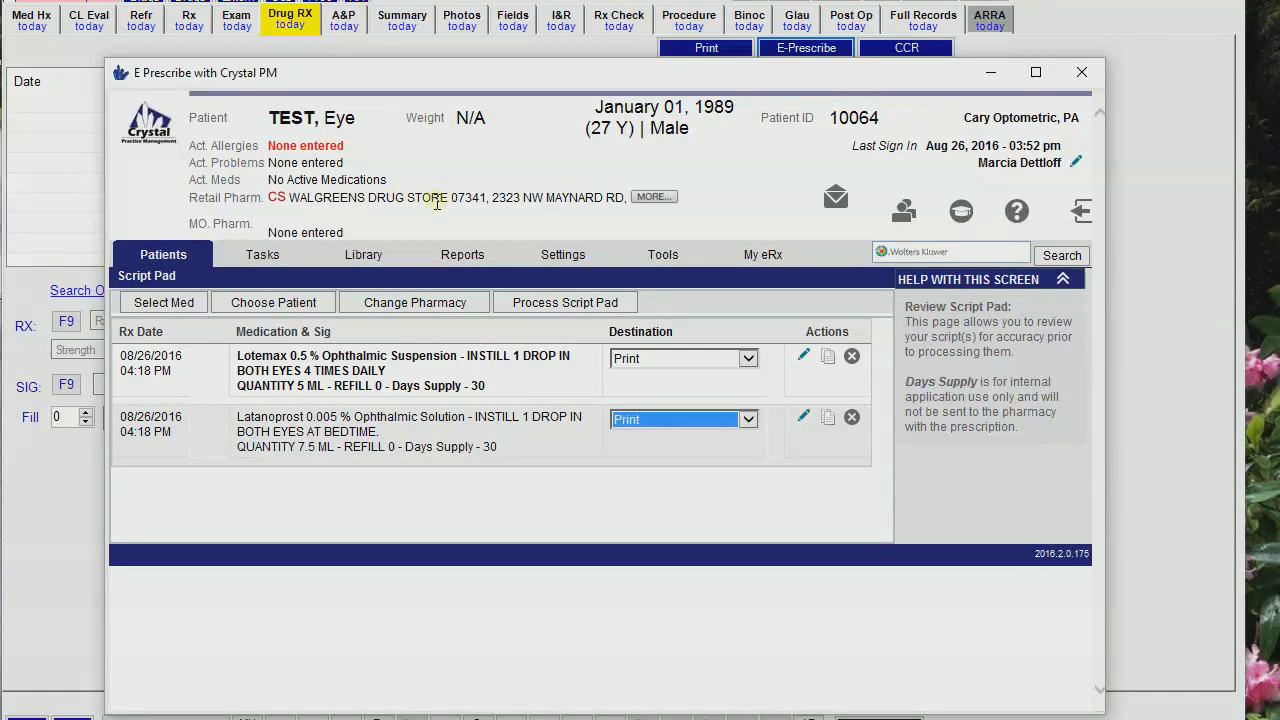
pyautogui.click(567, 308)
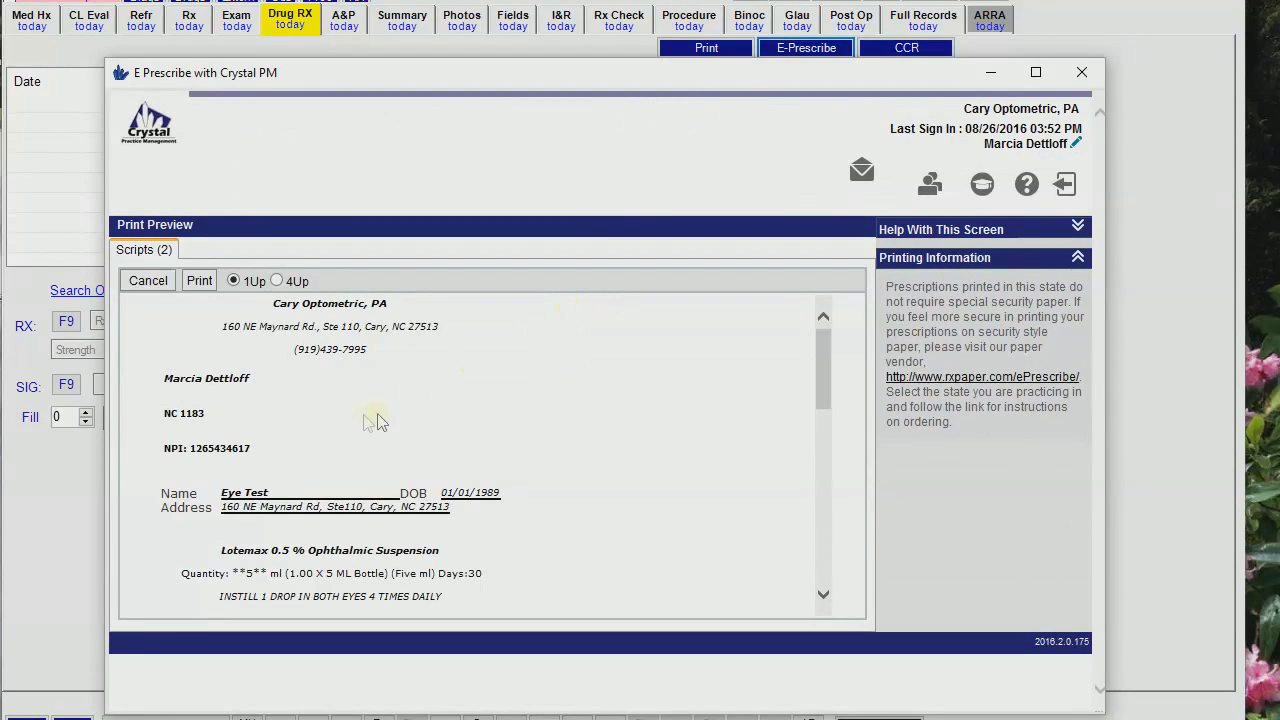
# - Scroll through the print preview of both scripts, then close ePrescribe back to Drug RX
pyautogui.scroll(-10, 540, 418)
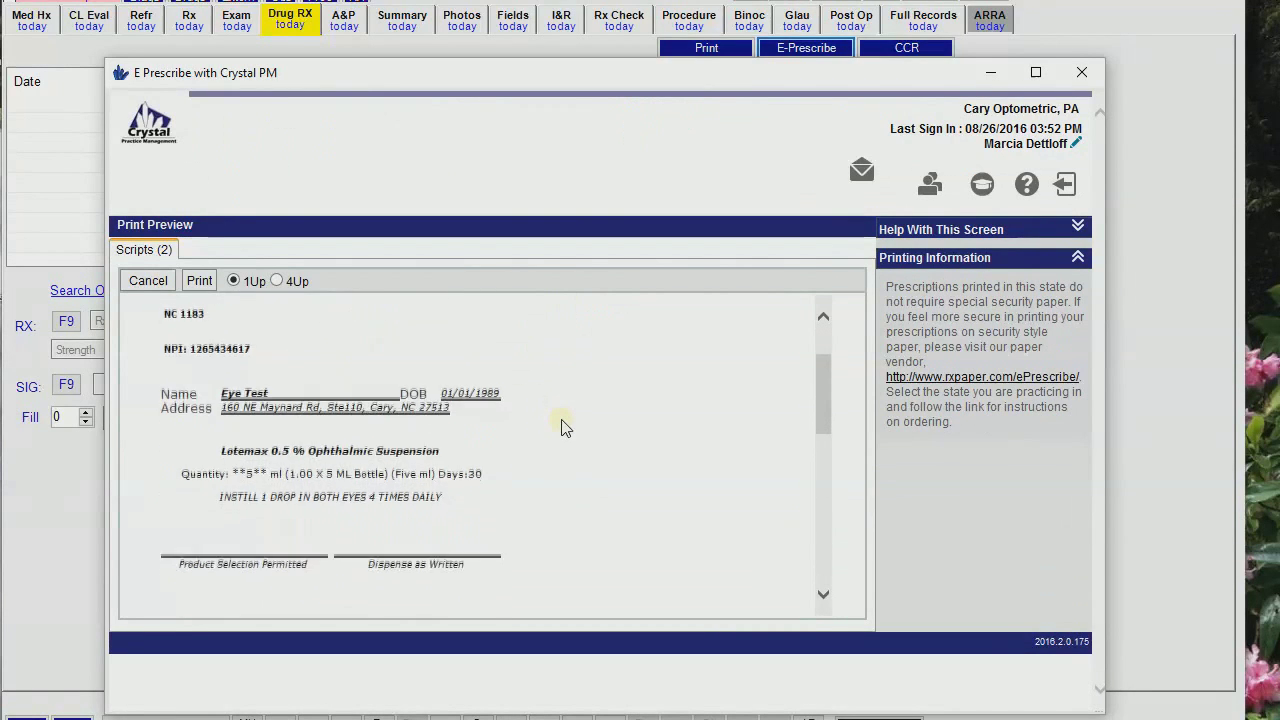
pyautogui.scroll(-8, 562, 428)
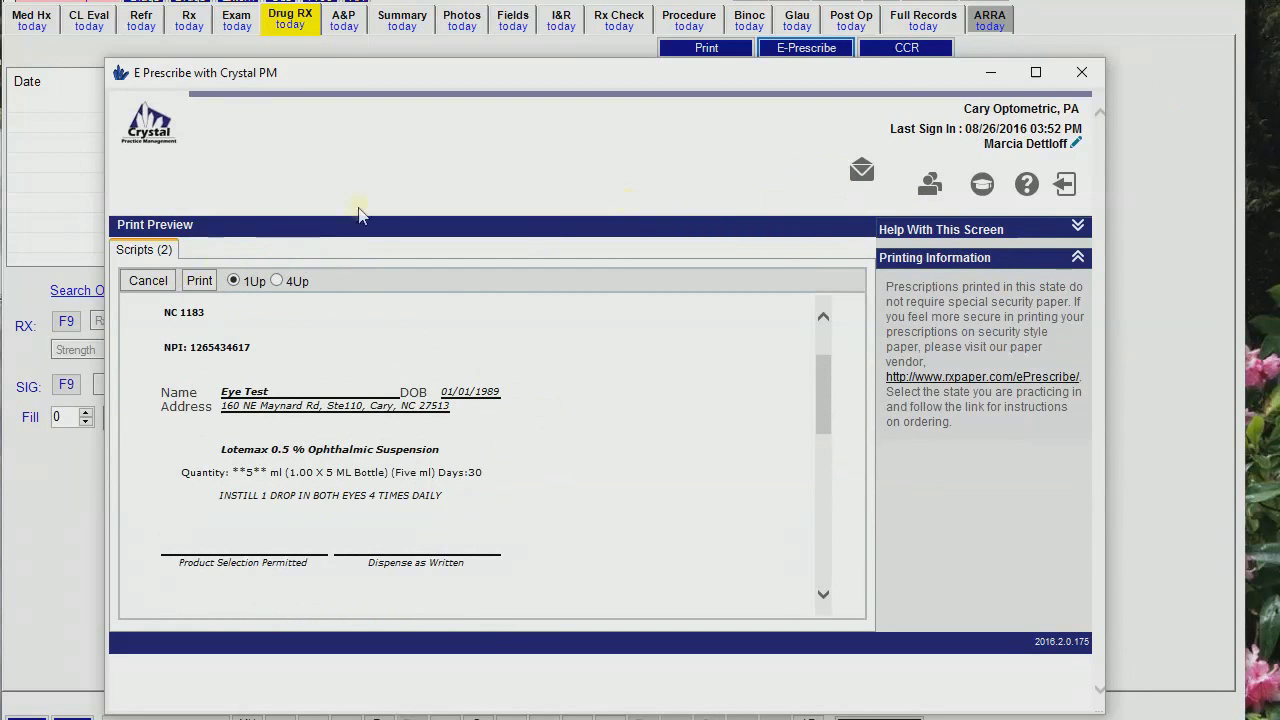
pyautogui.click(1083, 76)
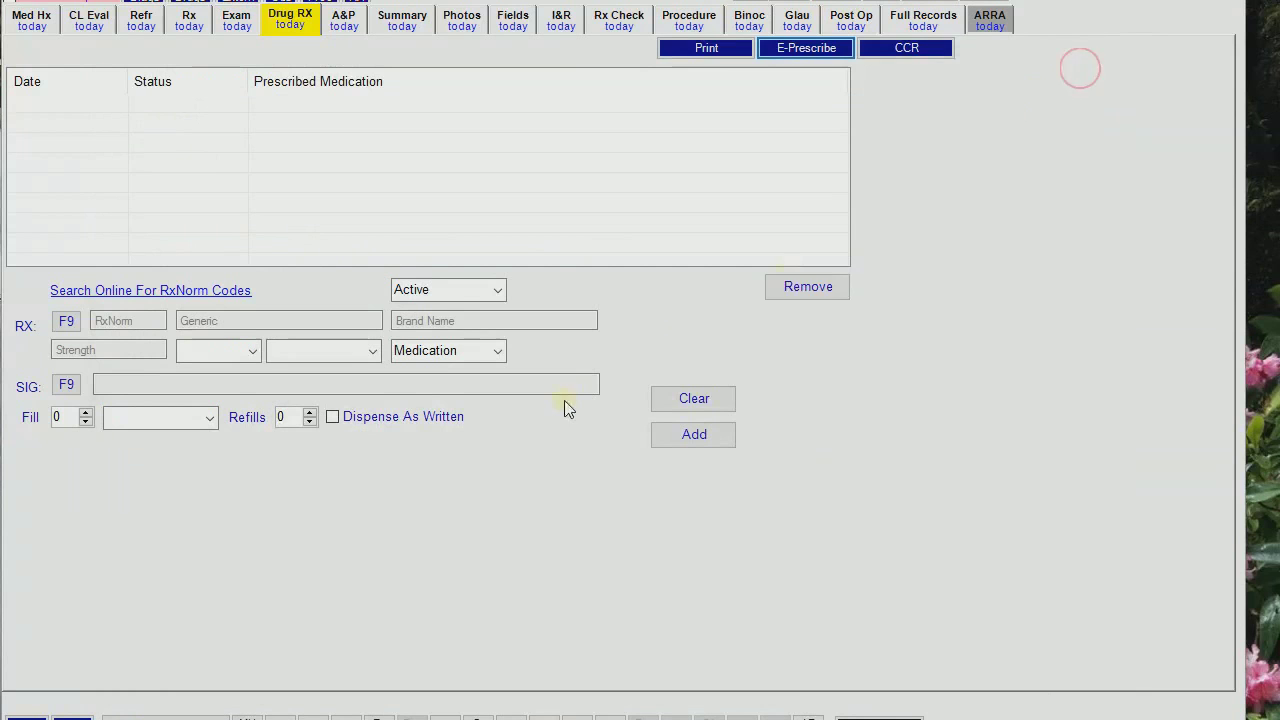